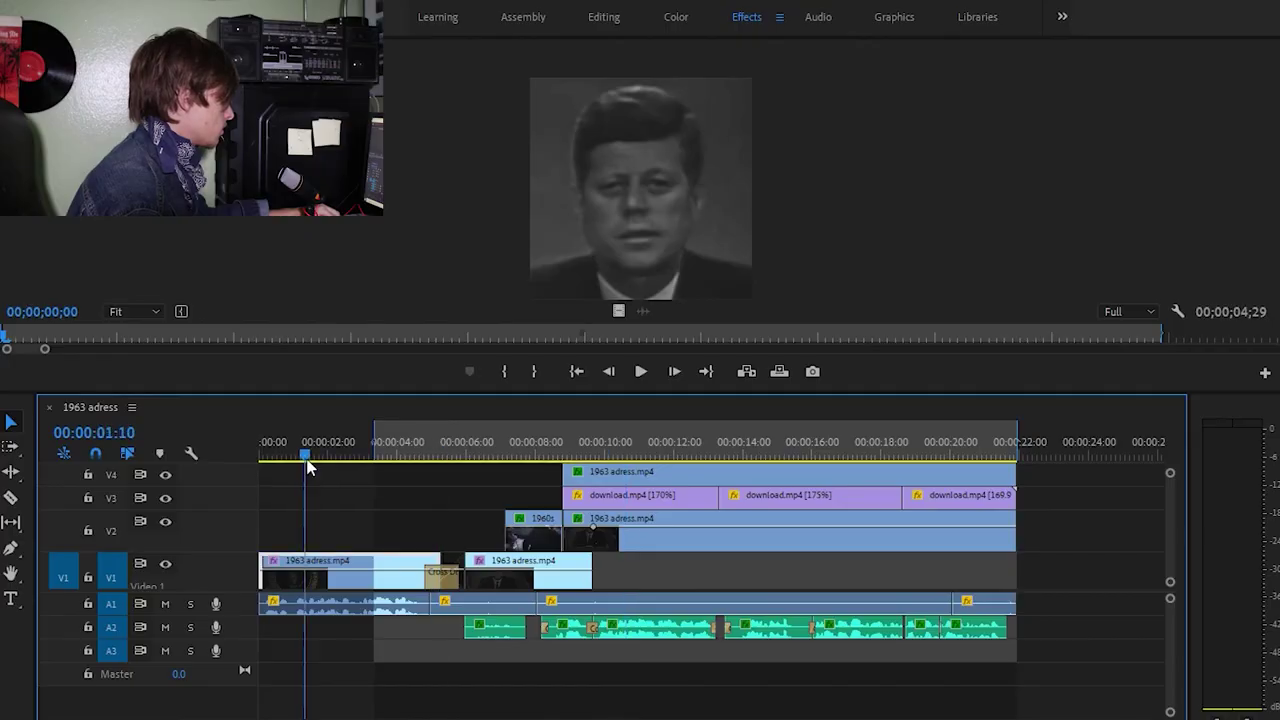
Step: Go to the sequence start, zoom out the timeline, and play through the original JFK address clip
key("Home")
key("minus")
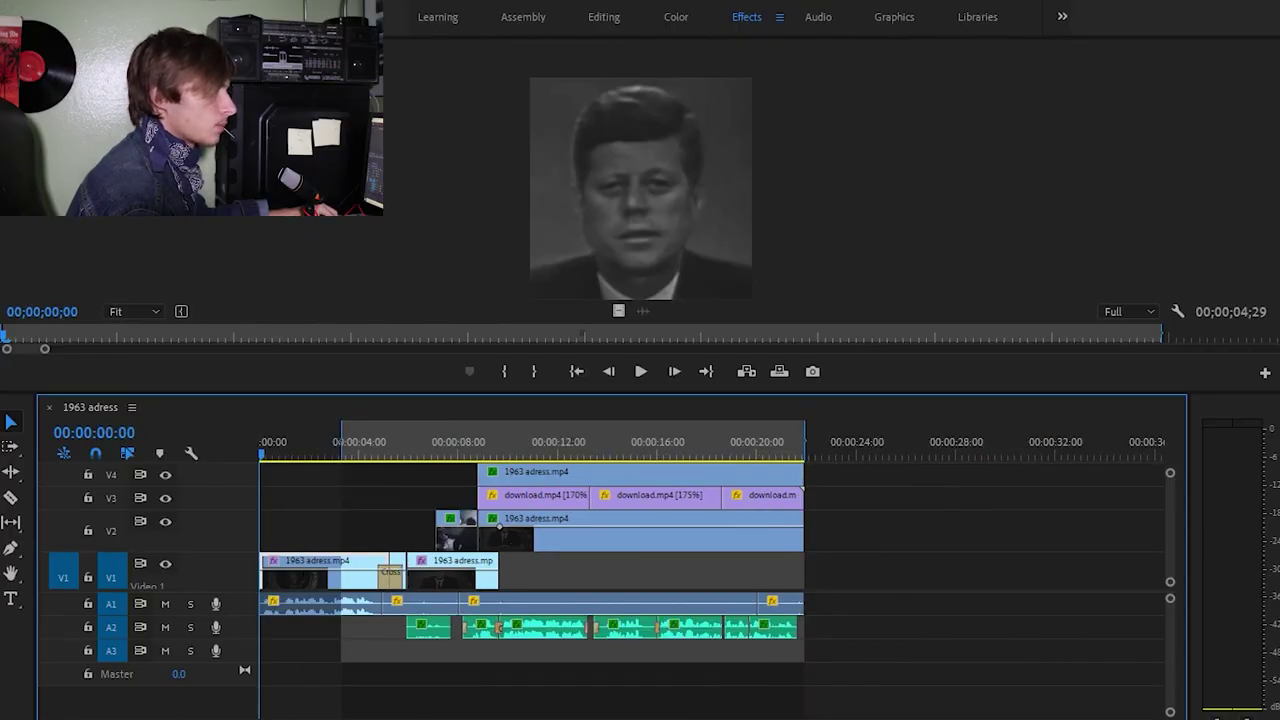
key("shift+2")
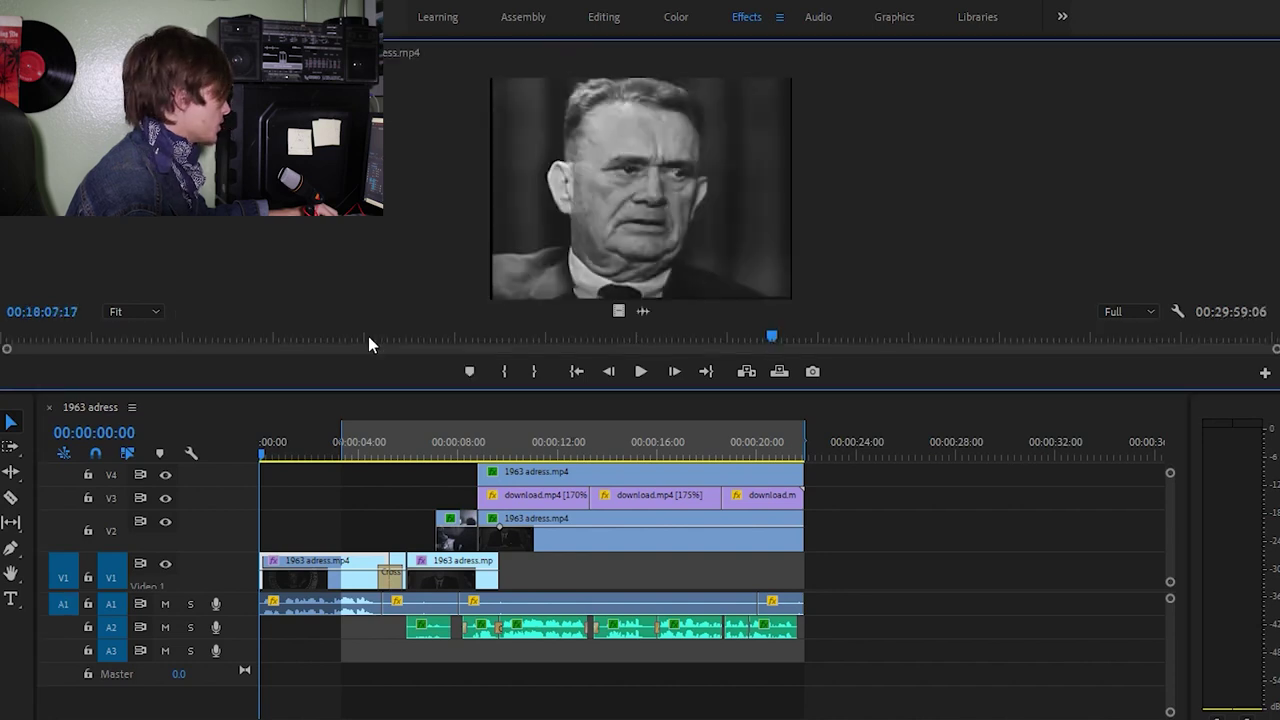
left_click(11, 347)
key("space")
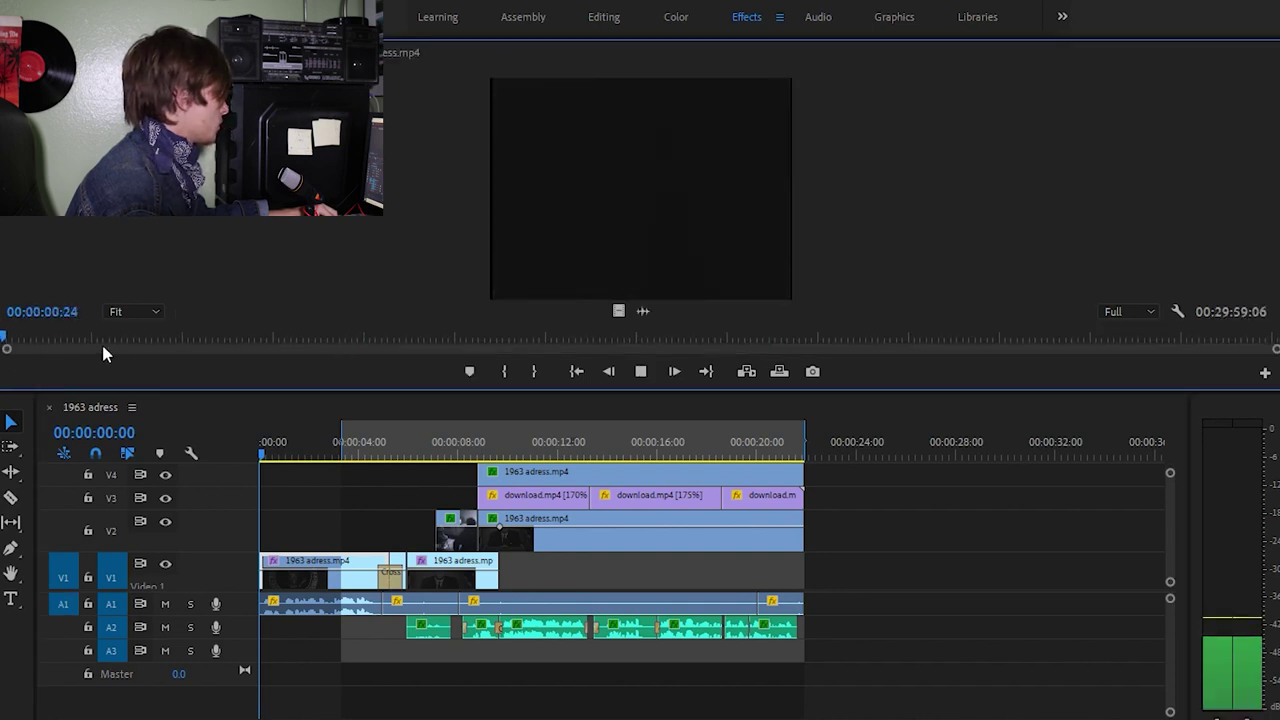
left_click_drag(11, 342, 30, 348)
key("space")
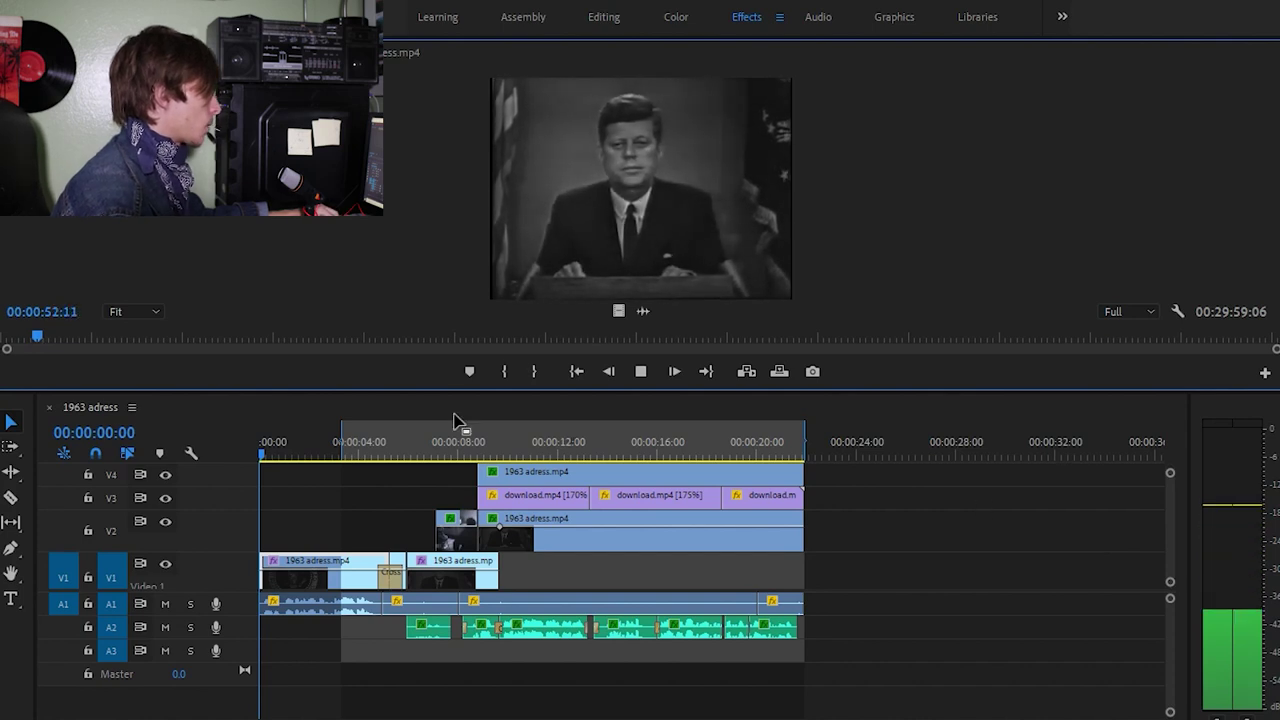
Step: Skim the face-performance recording and marquee-select the audio clips on track A2
left_click(27, 338)
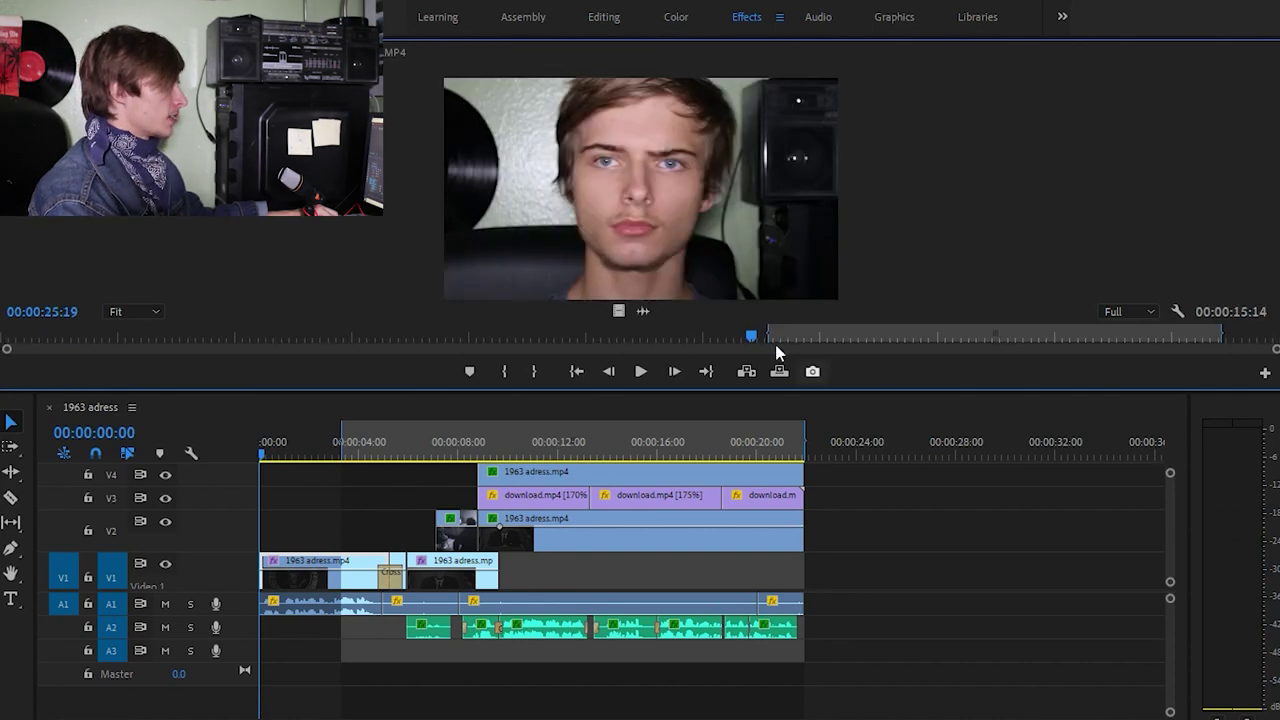
left_click_drag(743, 338, 924, 333)
left_click_drag(416, 651, 800, 668)
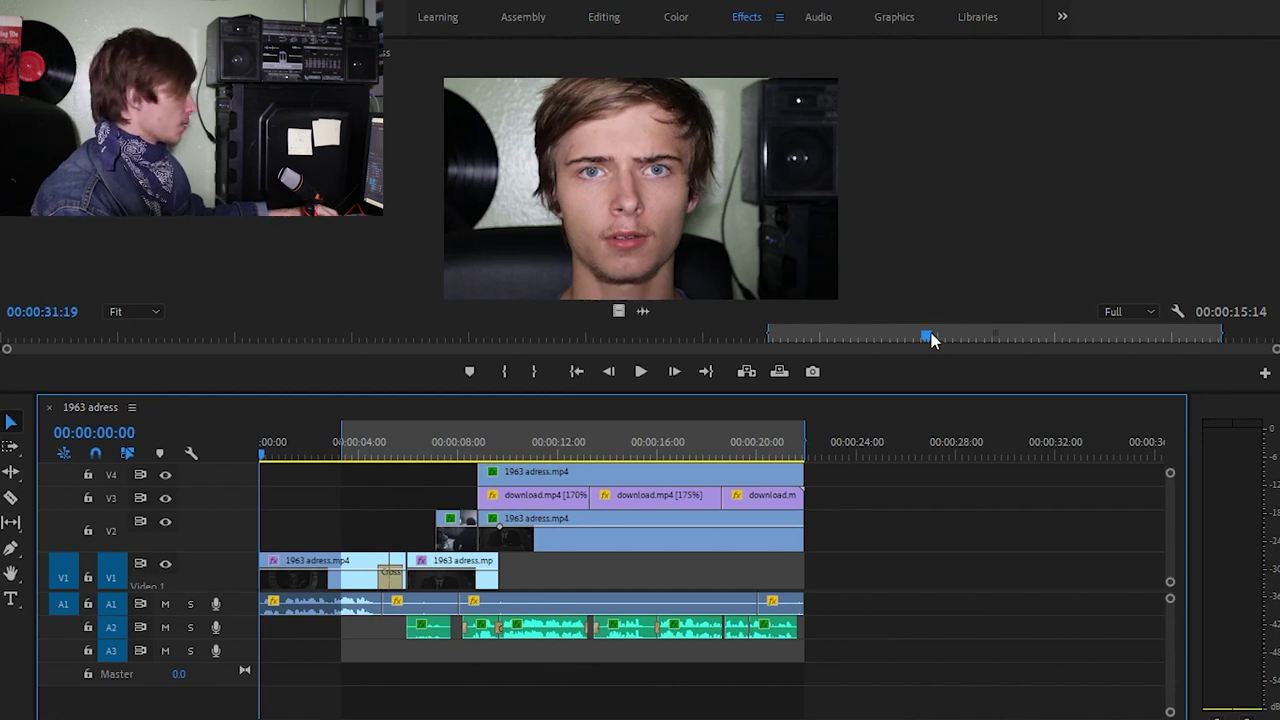
Step: Scrub and play the face recording from near its start, then save the project
left_click_drag(931, 336, 939, 336)
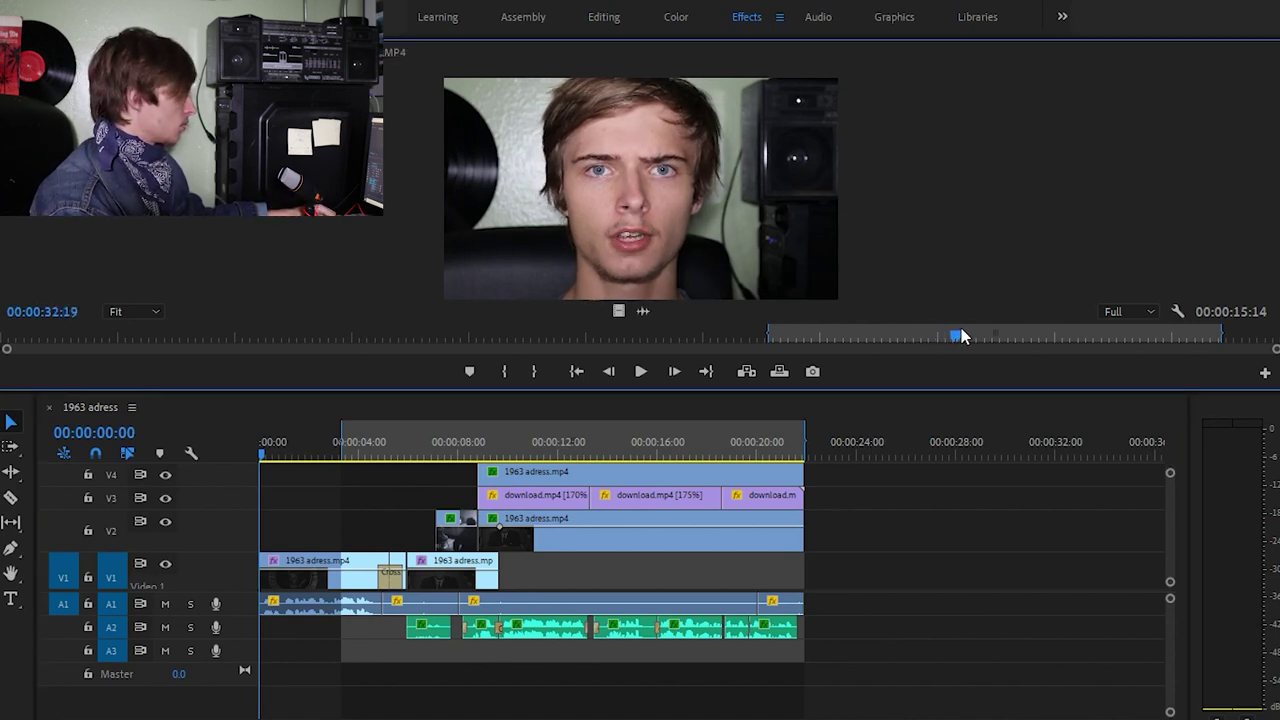
left_click_drag(1003, 337, 1166, 334)
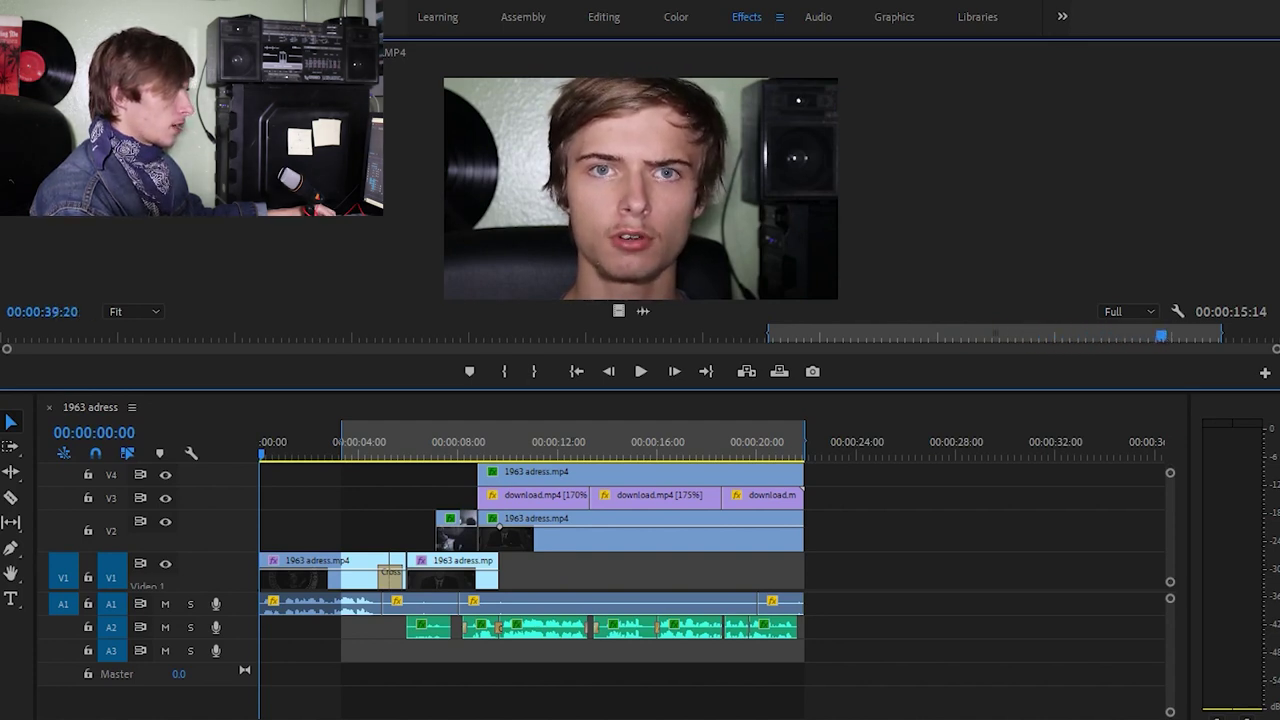
mouse_move(438, 356)
left_mouse_down()
mouse_move(302, 340)
mouse_move(23, 357)
mouse_move(119, 372)
mouse_move(417, 364)
left_mouse_up()
key("space")
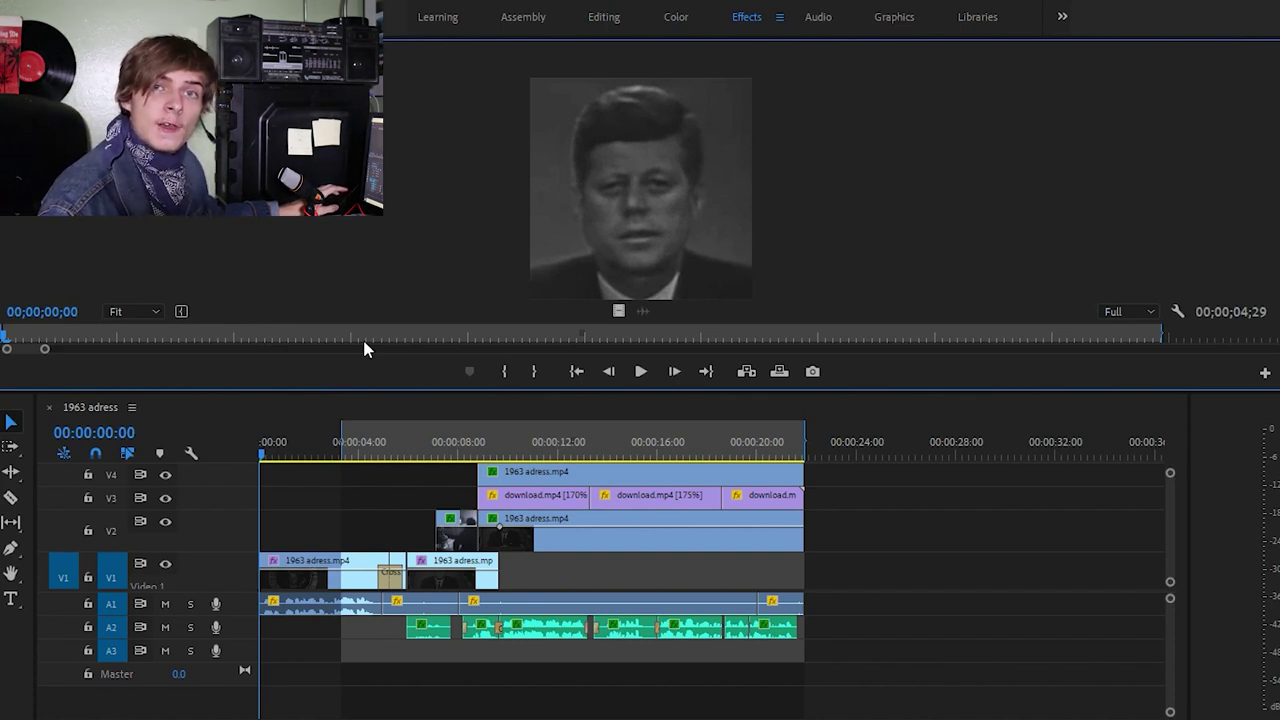
key("ctrl+s")
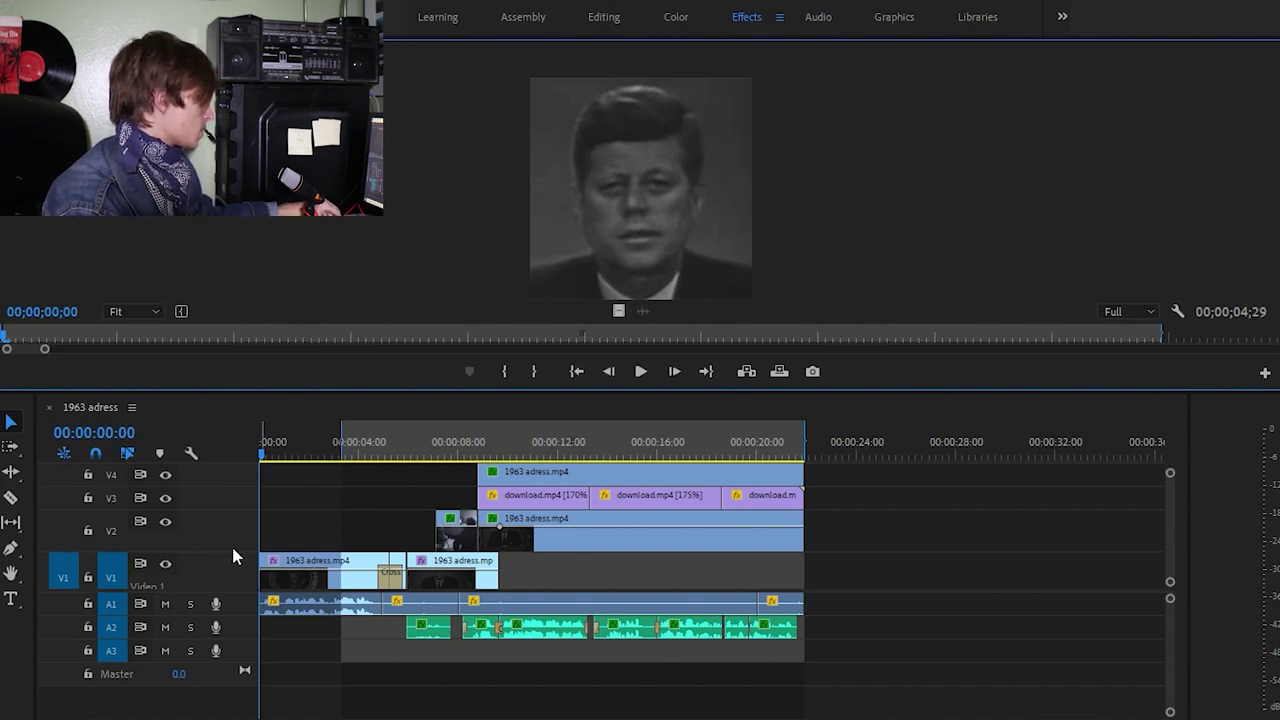
Step: Turn off track output for V5, V4 and V3 to reveal the underlying address footage
scroll(209, 531, "up", 2)
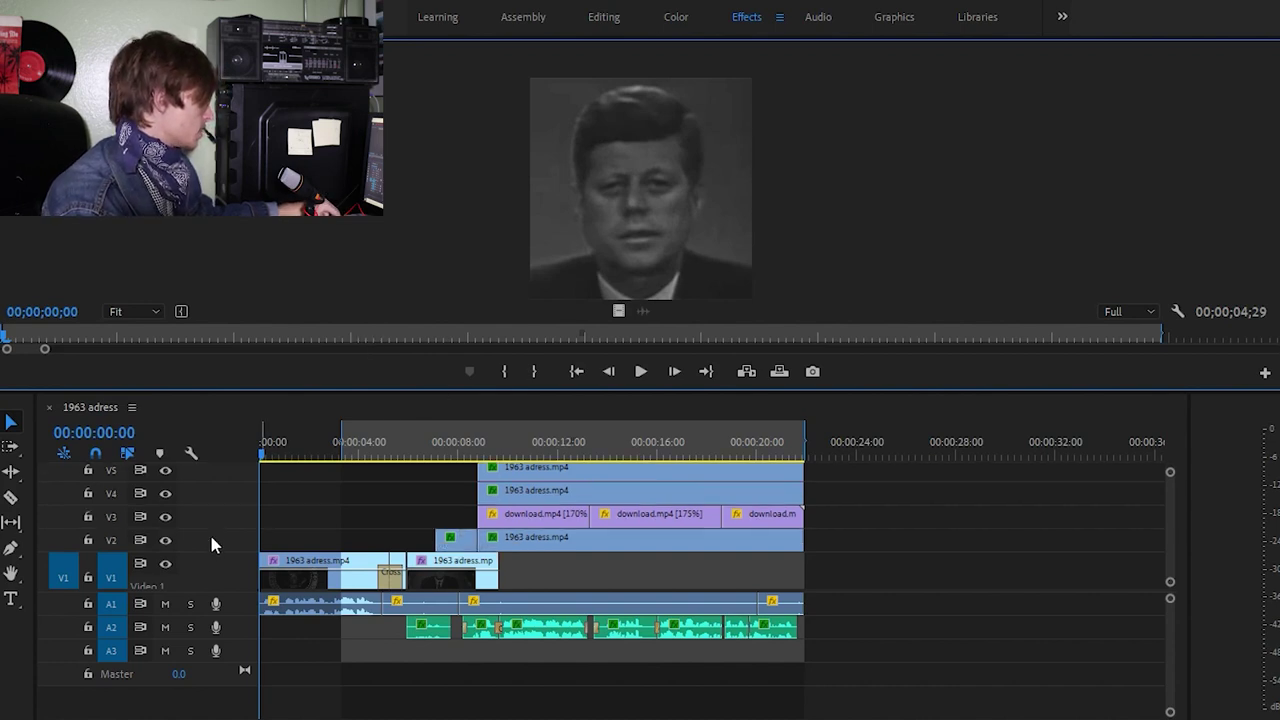
left_click(165, 479)
left_click(166, 502)
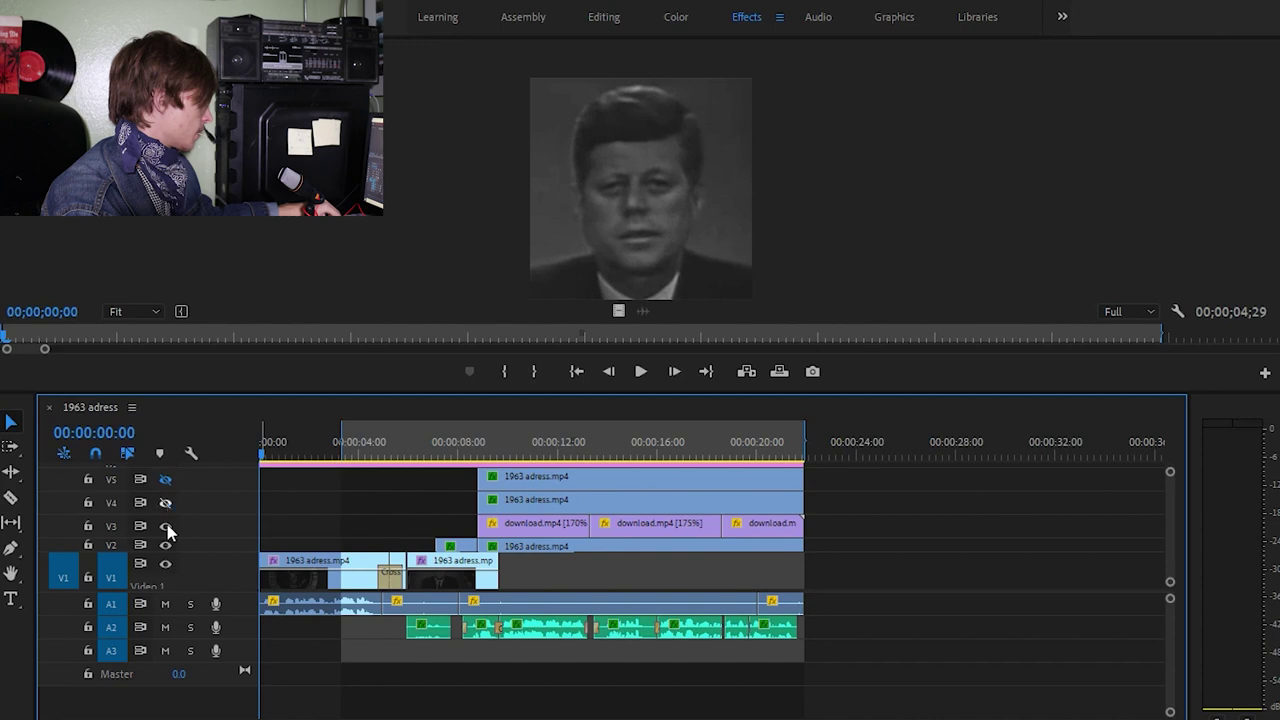
left_click(166, 528)
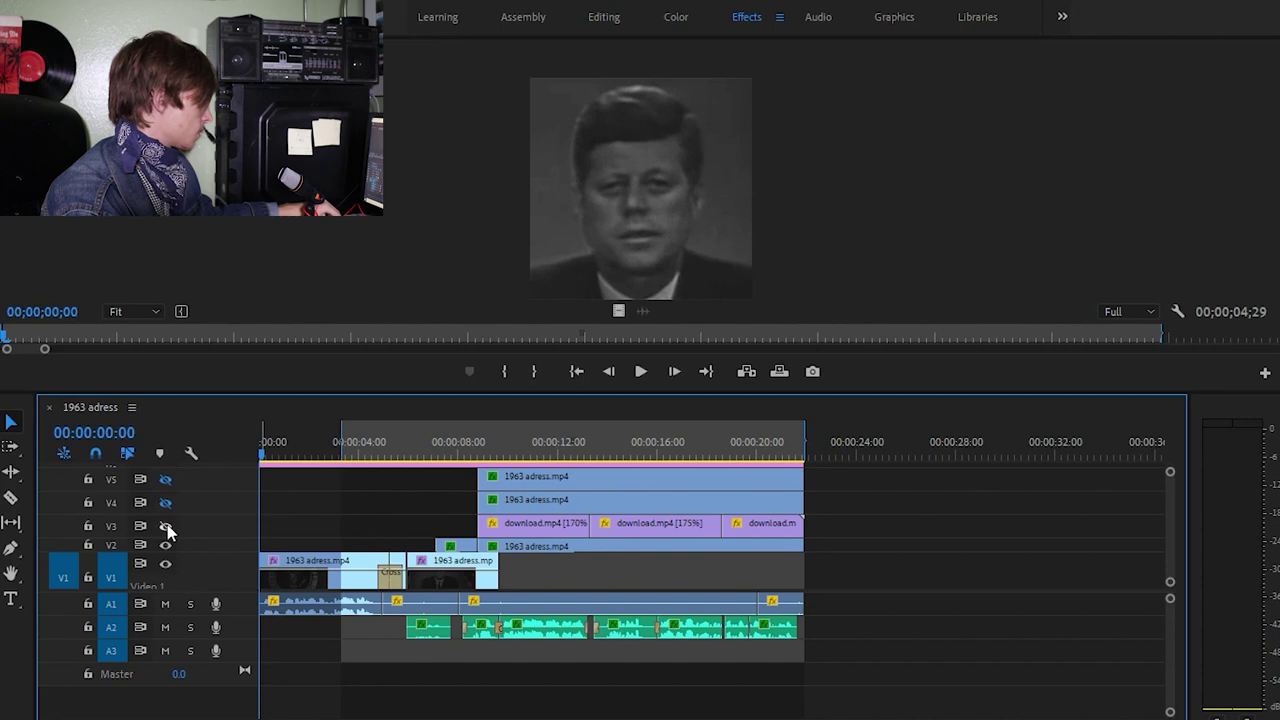
Step: Switch to the Color workspace and scrub the address footage around 8 to 11 seconds
left_click(546, 437)
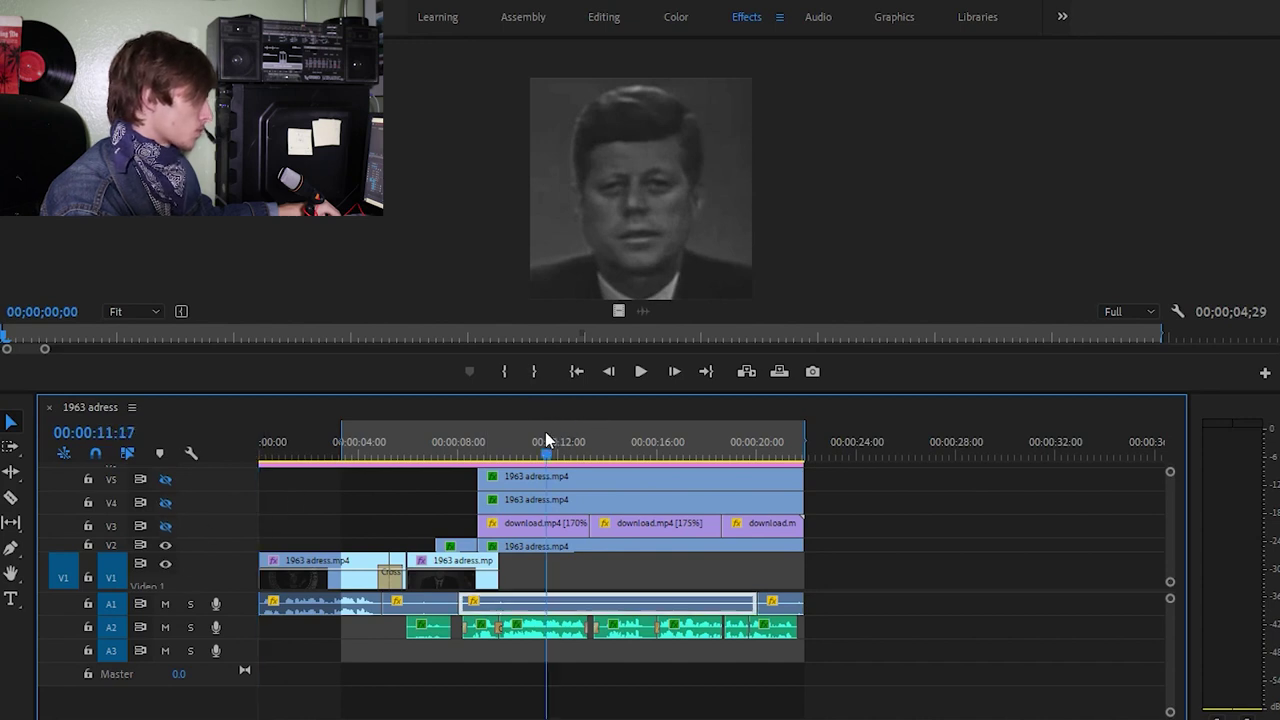
left_click(683, 10)
left_click_drag(782, 500, 755, 505)
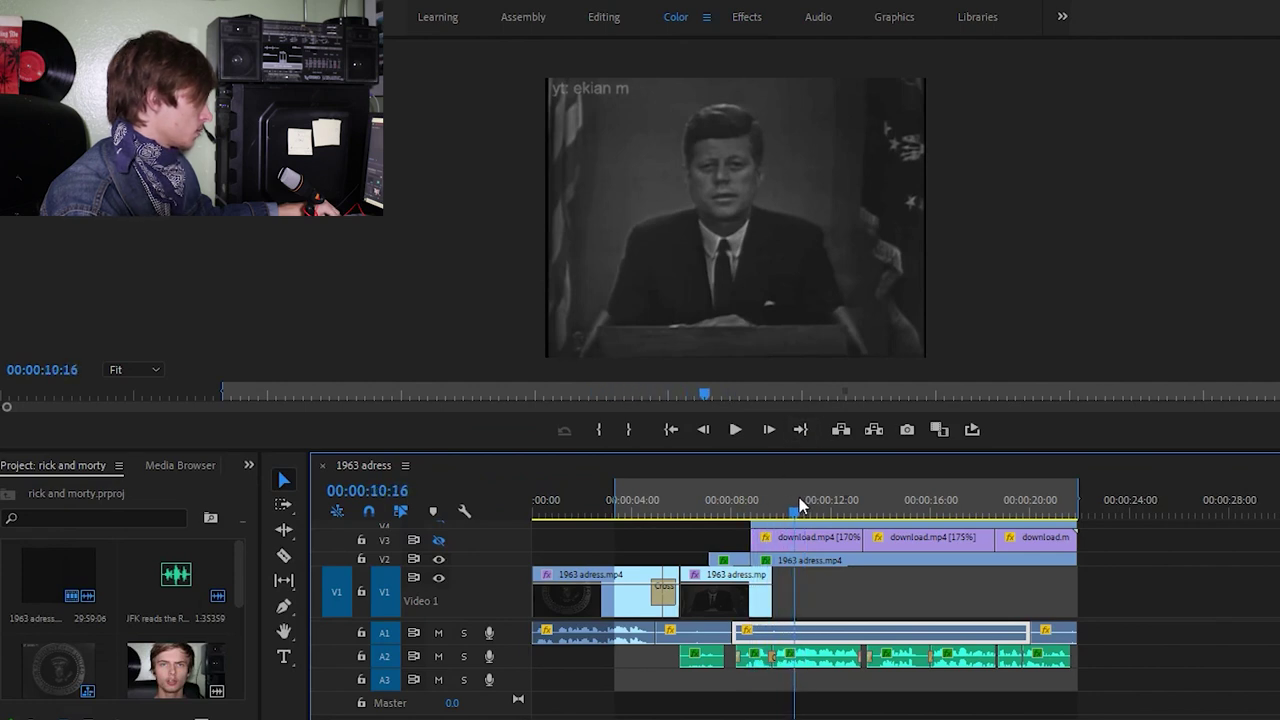
left_click_drag(800, 505, 748, 505)
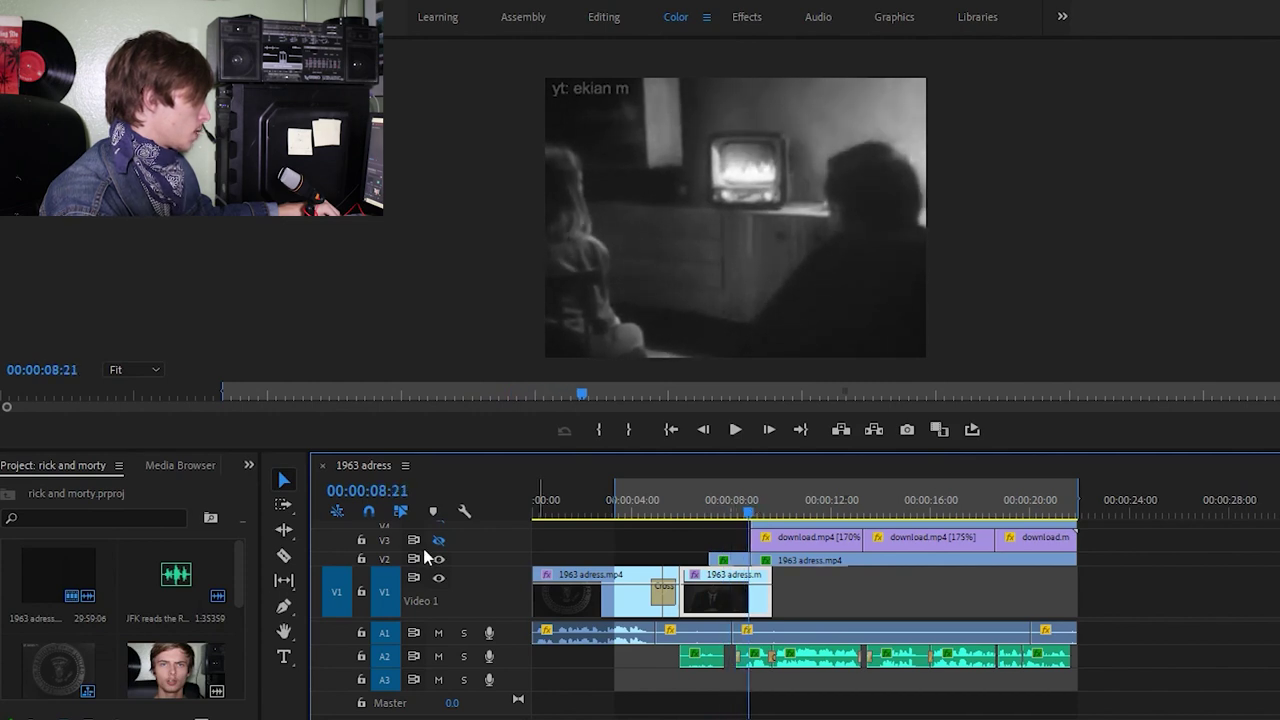
Step: Scrub back through roughly 5 to 7 seconds and collapse track V1 to show all video tracks
left_click_drag(733, 490, 791, 521)
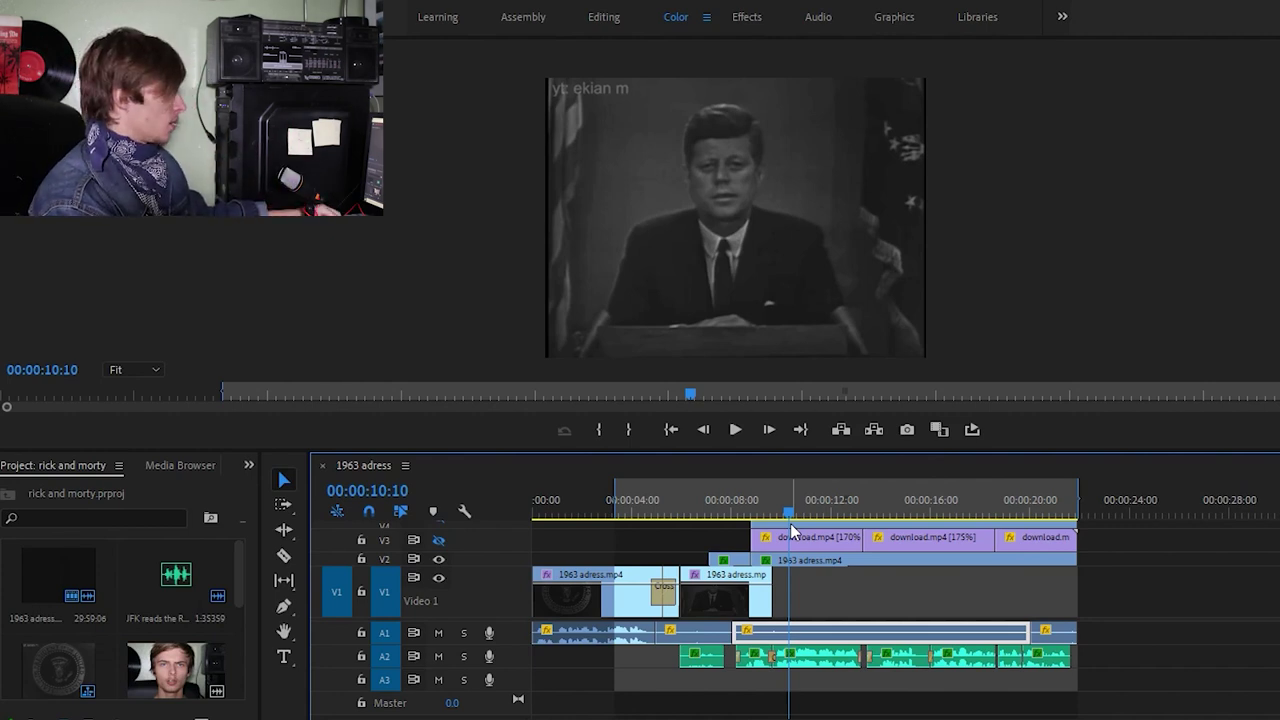
left_click_drag(655, 517, 712, 537)
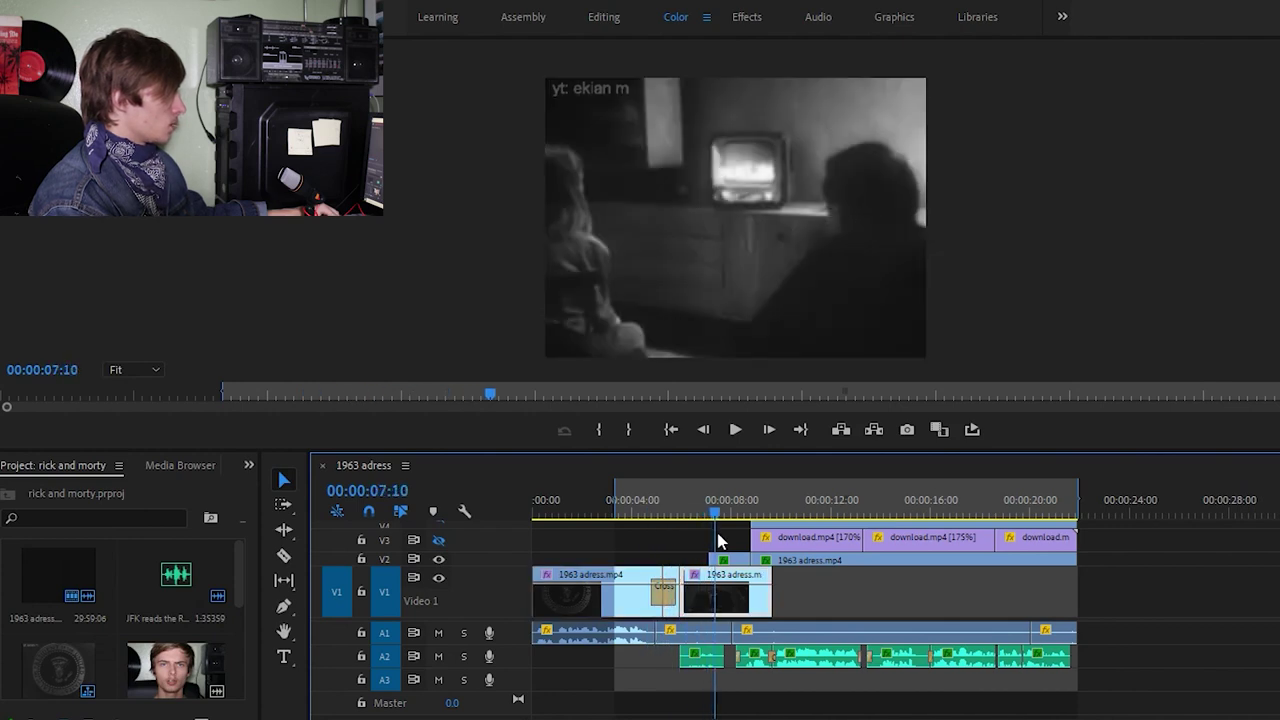
left_click_drag(718, 540, 774, 543)
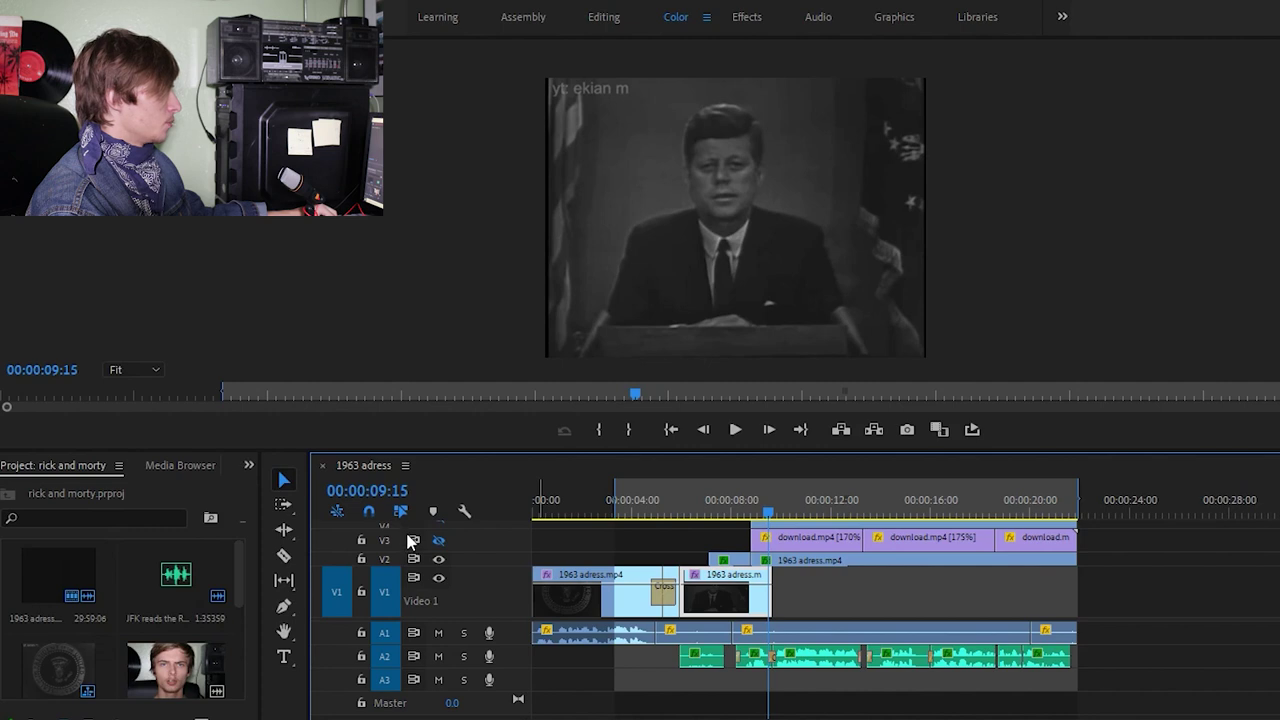
double_click(464, 589)
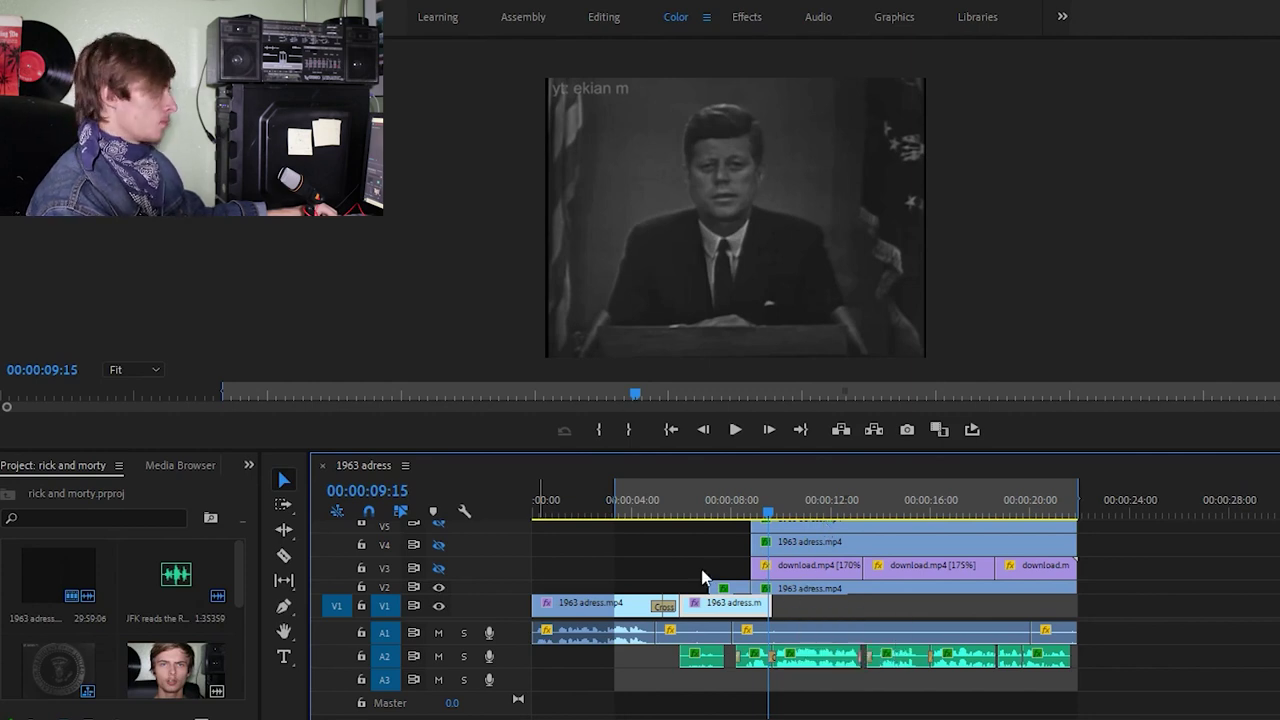
Step: Re-enable V3 output and move to about 10 seconds to check the face layer
left_click(439, 568)
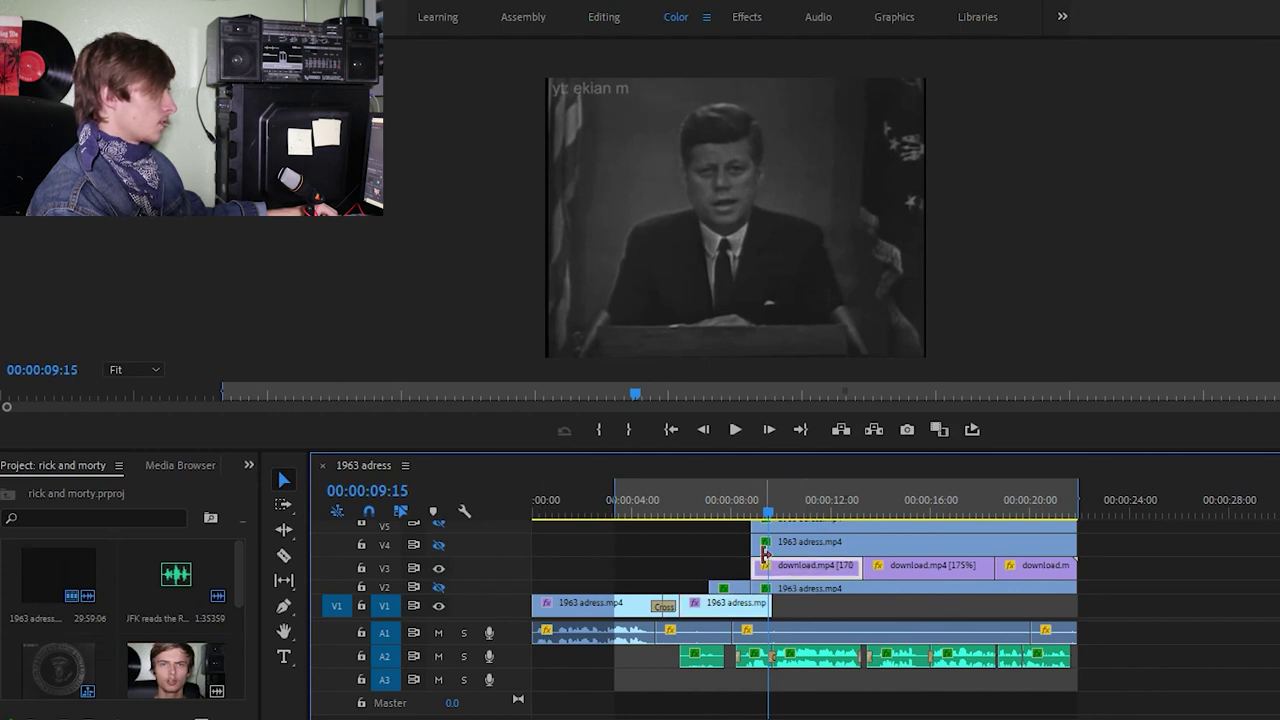
left_click_drag(768, 508, 789, 512)
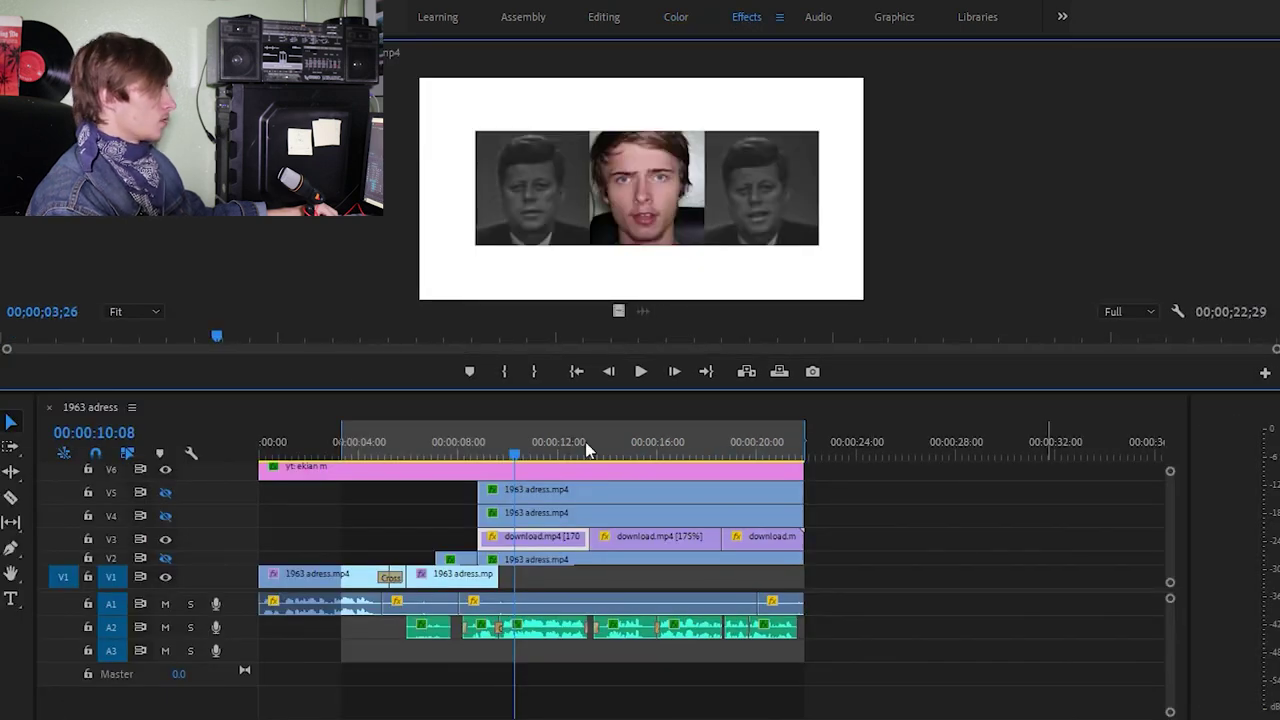
key("Home")
key("space")
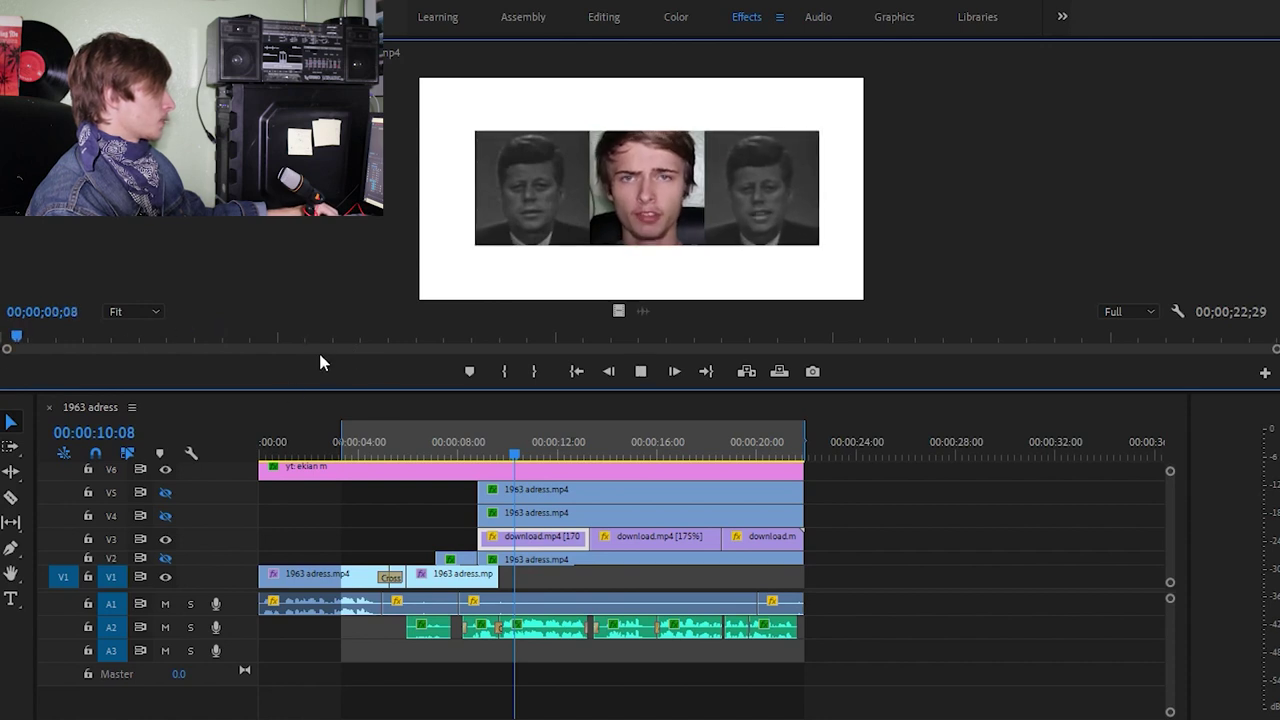
left_click_drag(75, 333, 237, 374)
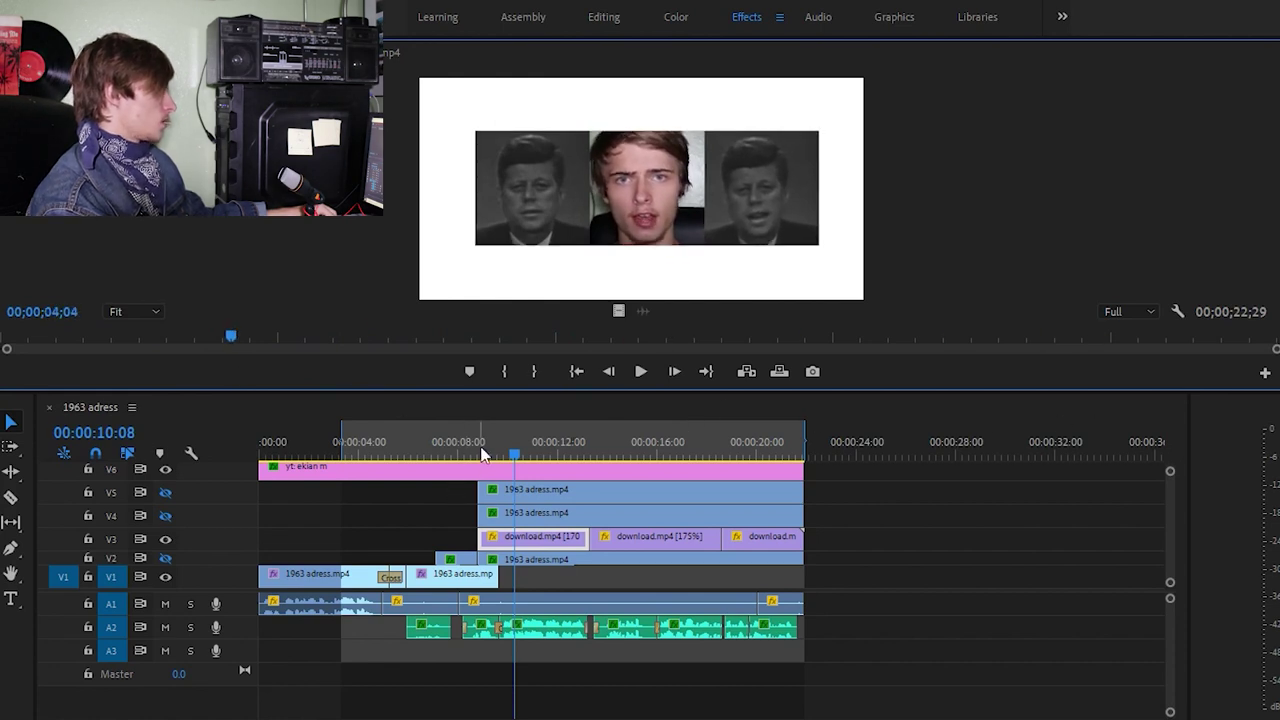
left_click_drag(482, 455, 496, 458)
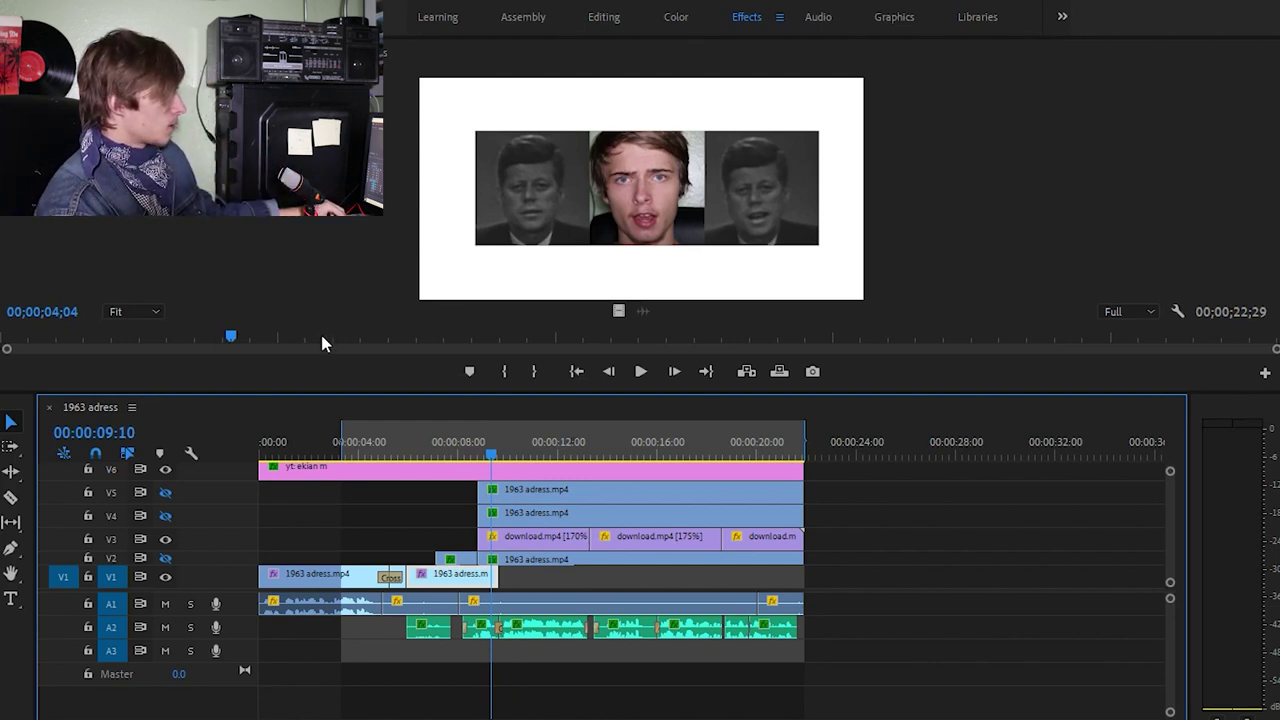
left_click_drag(322, 343, 813, 442)
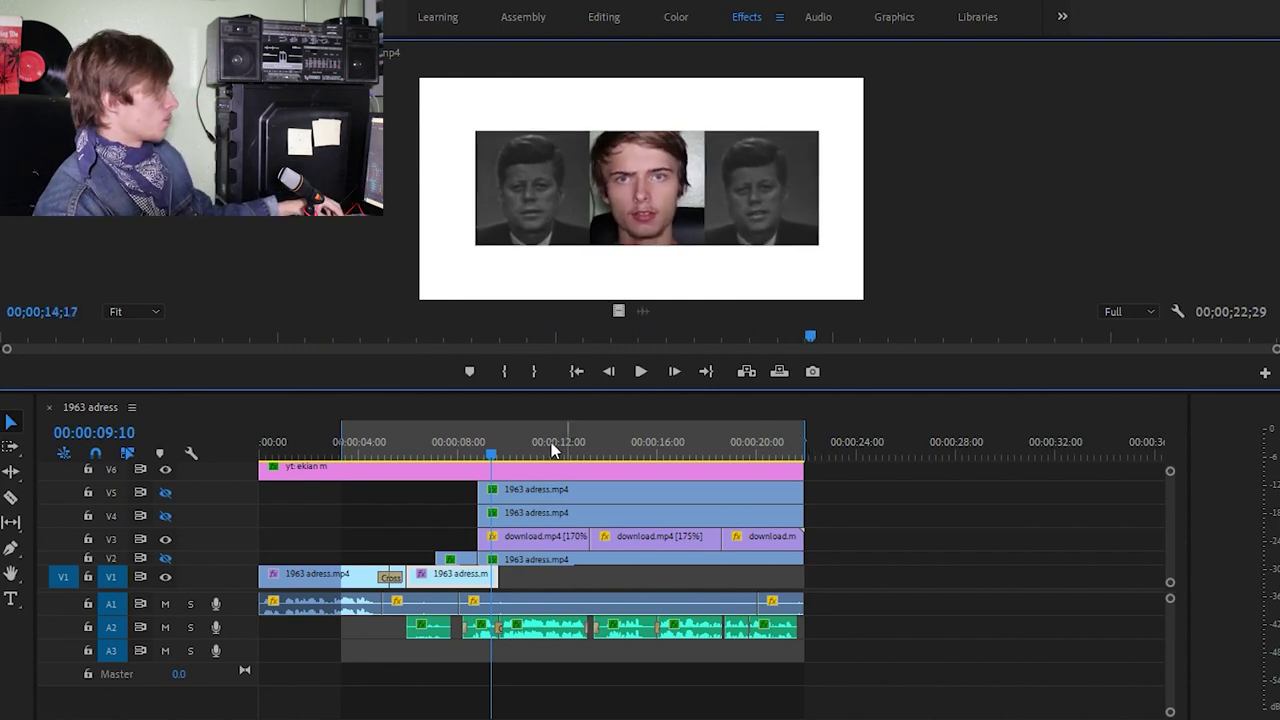
left_click(498, 456)
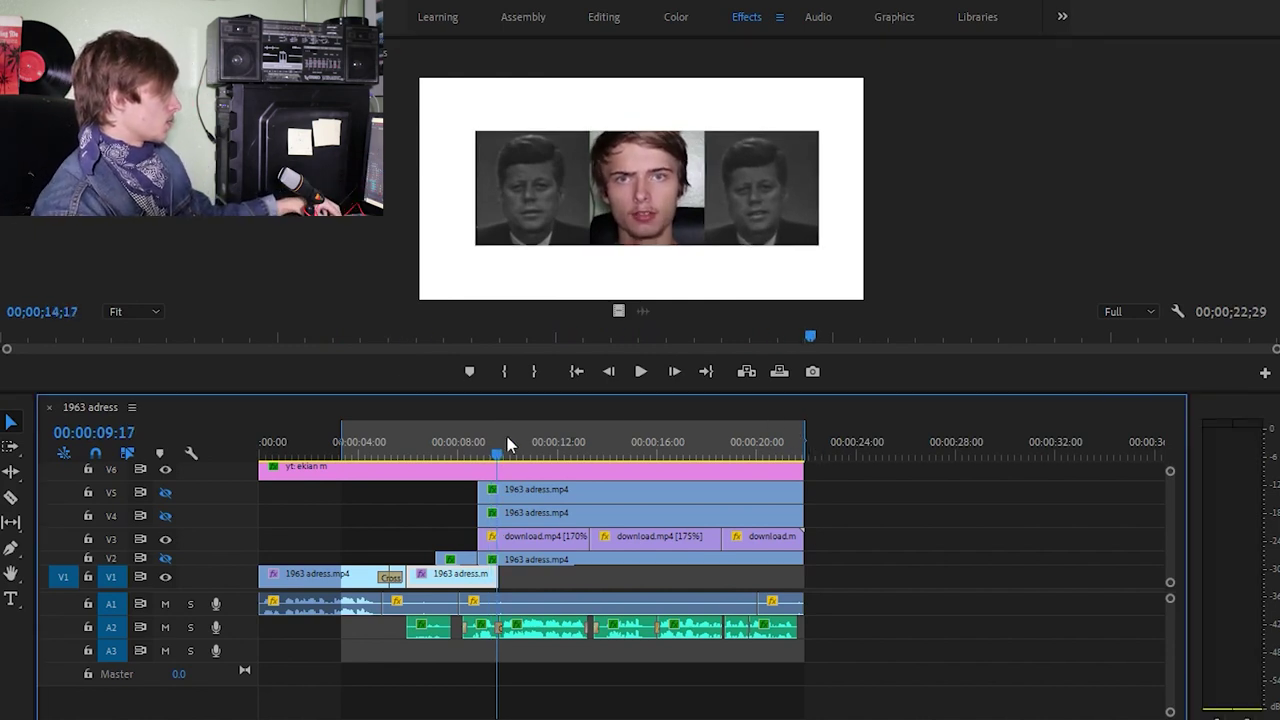
Step: In the Color workspace, preview the JFK face with J/L playback, then scrub to around 9 seconds
left_click(677, 24)
key("space")
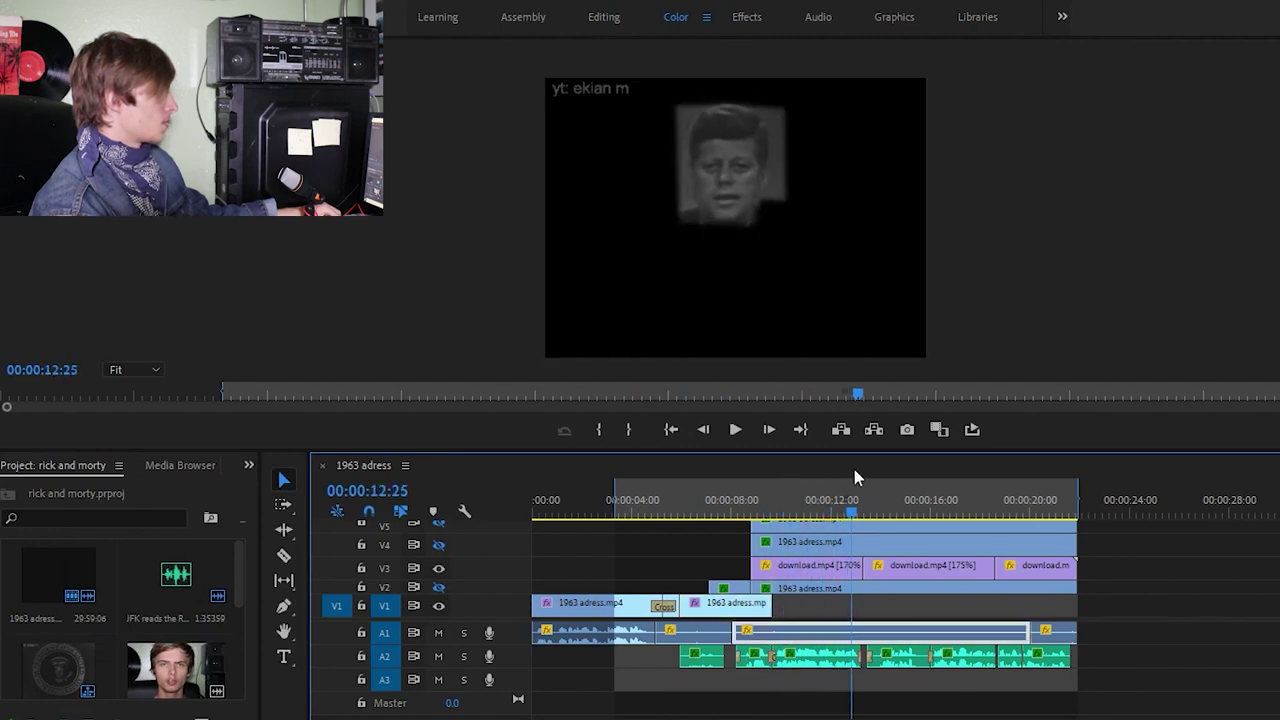
key("j")
key("j")
key("j")
key("l")
key("l")
key("l")
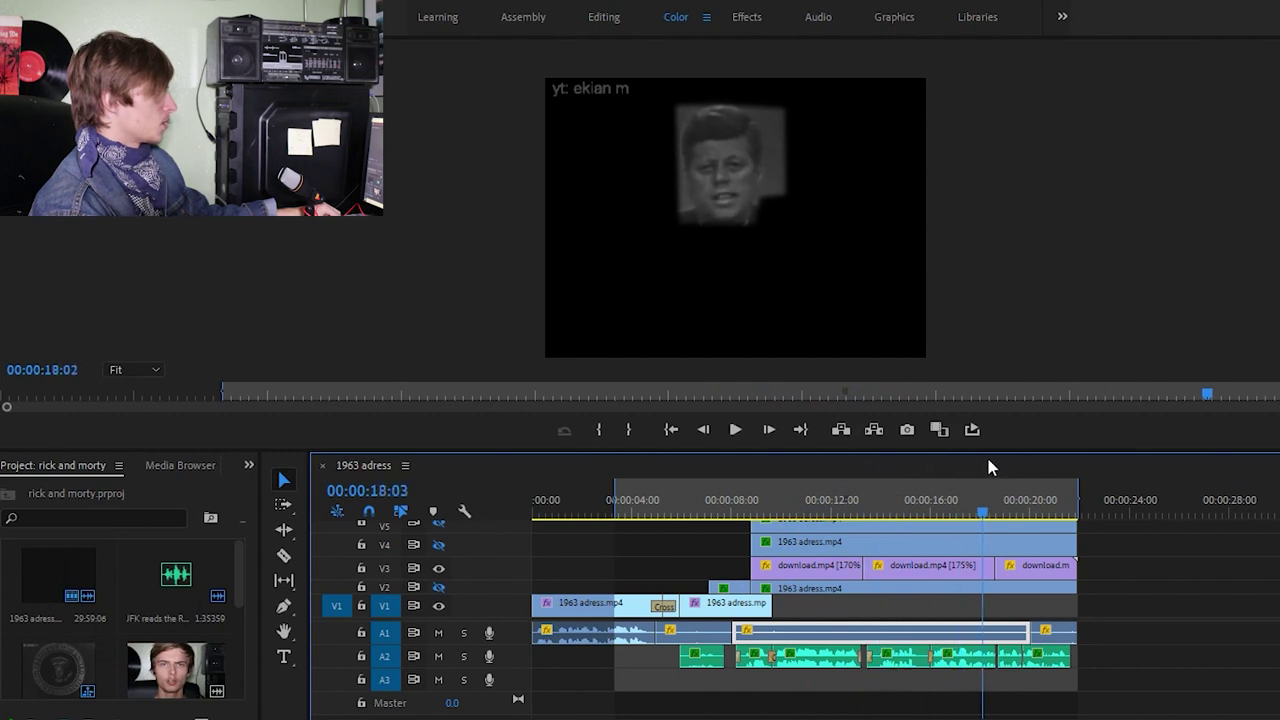
left_click(957, 510)
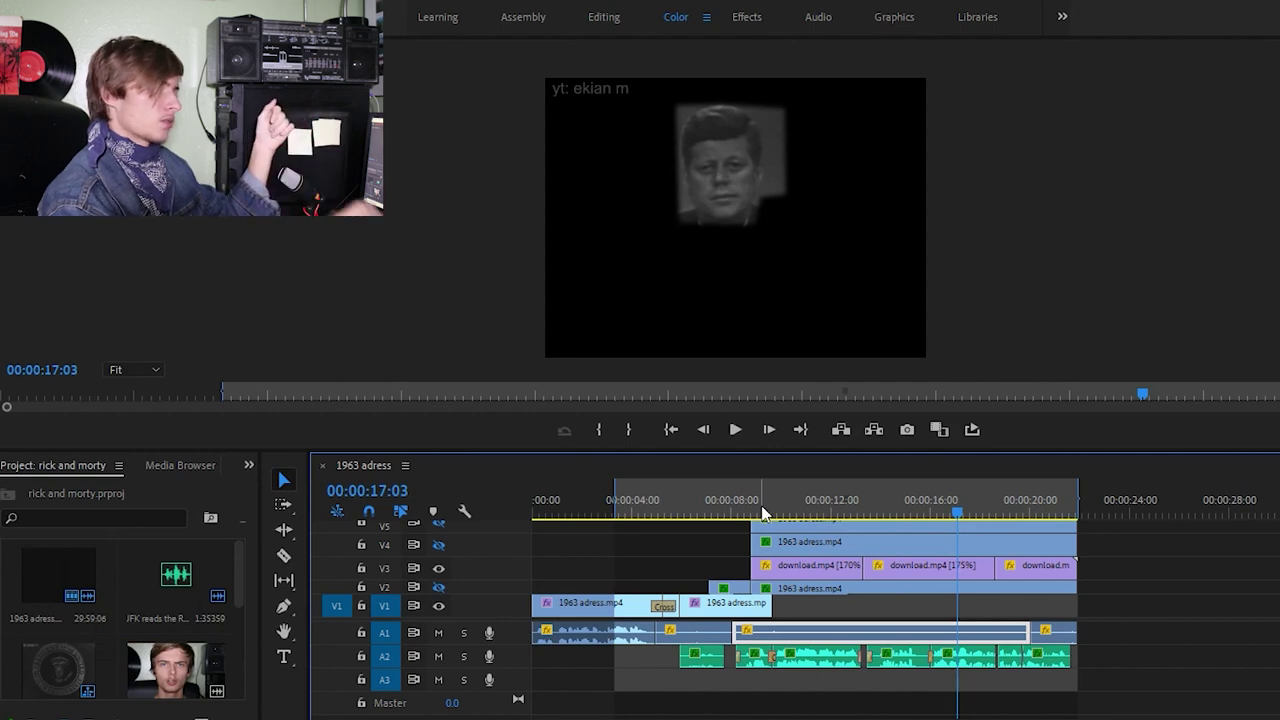
left_click_drag(755, 513, 921, 518)
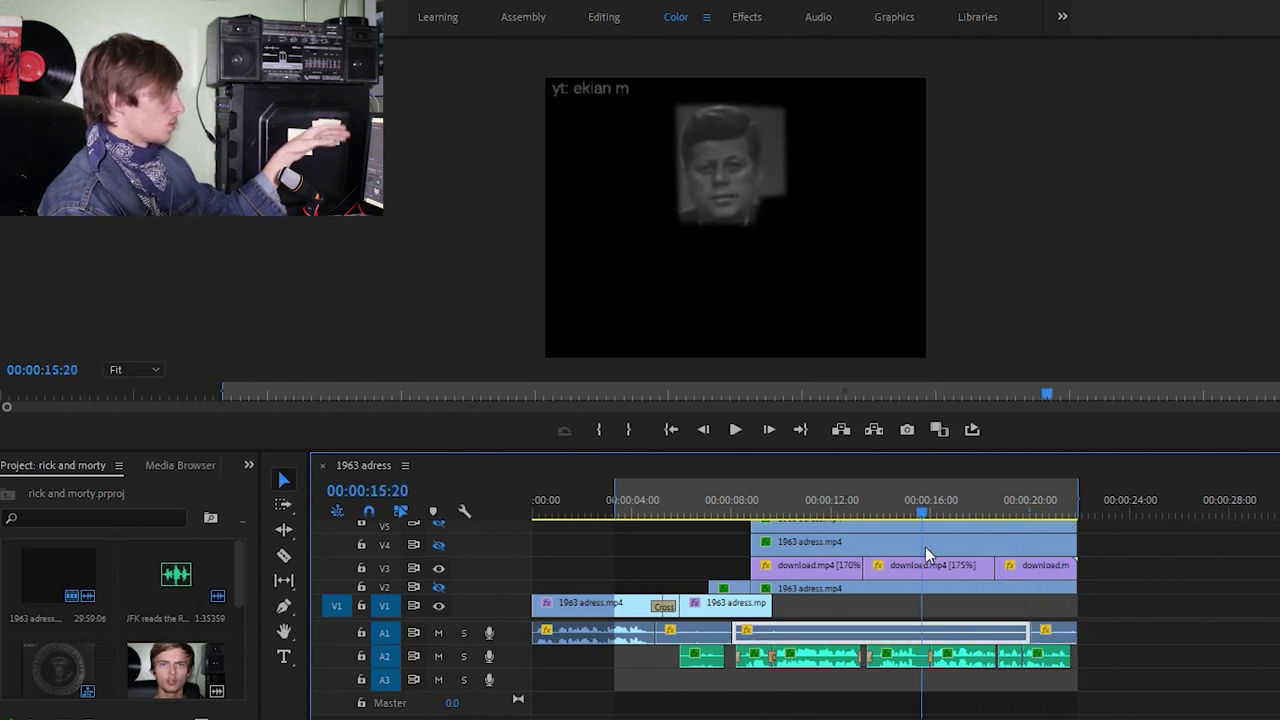
Step: Toggle the V3 face overlay off and on, show V2 again, and scrub 12 to 16 seconds
left_click(439, 569)
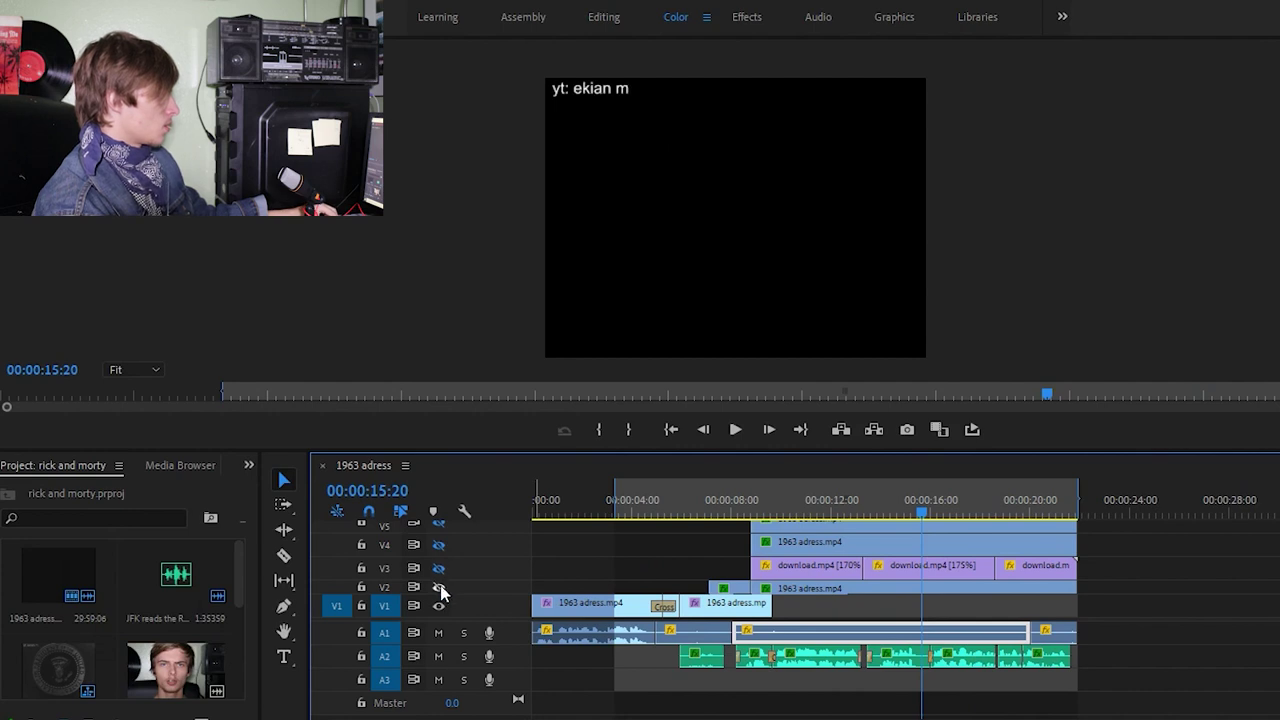
left_click(439, 568)
left_click(438, 587)
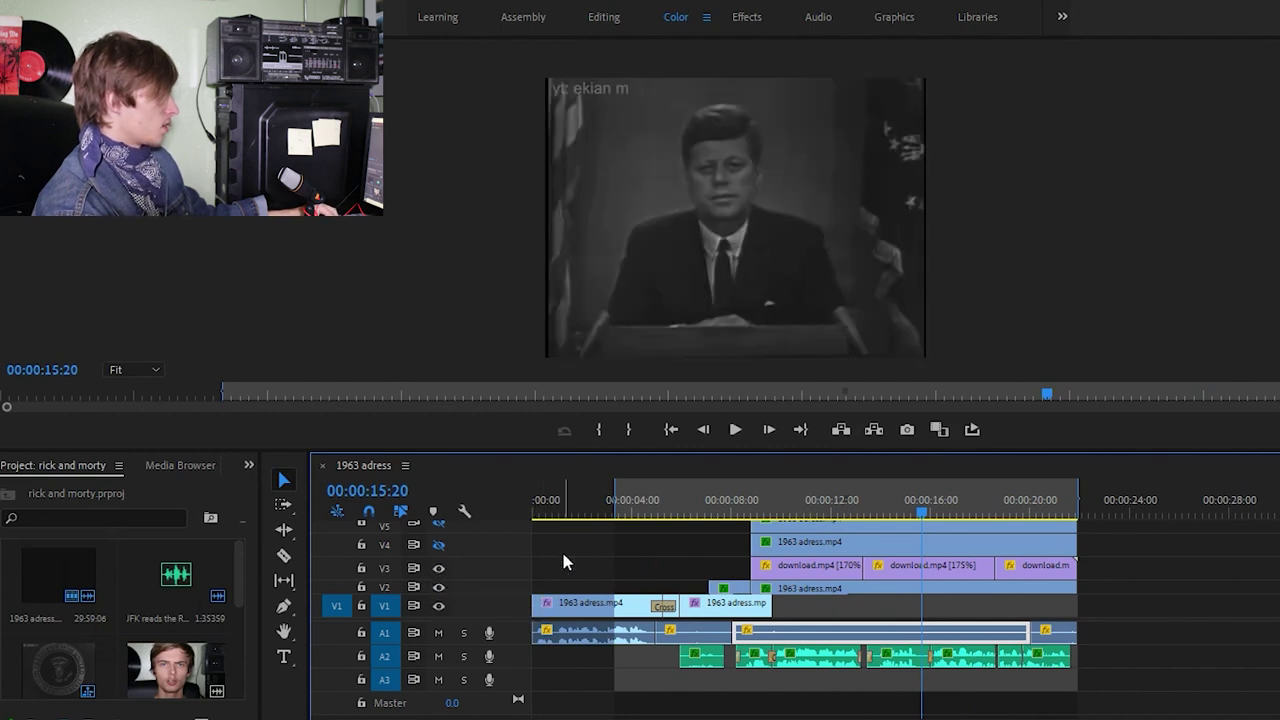
left_click_drag(847, 514, 827, 559)
Step: Turn V4 output back on, select its 1963 adress.mp4 clip, and scrub around 10–11 seconds
key("space")
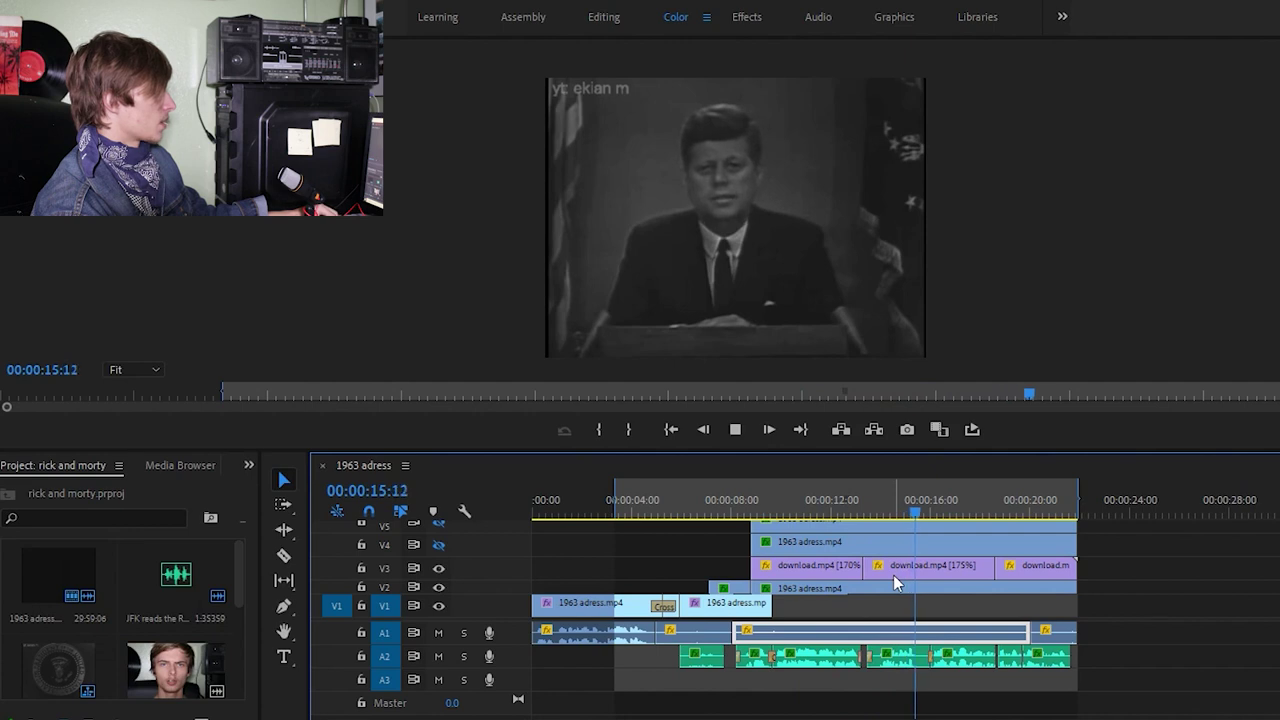
key("space")
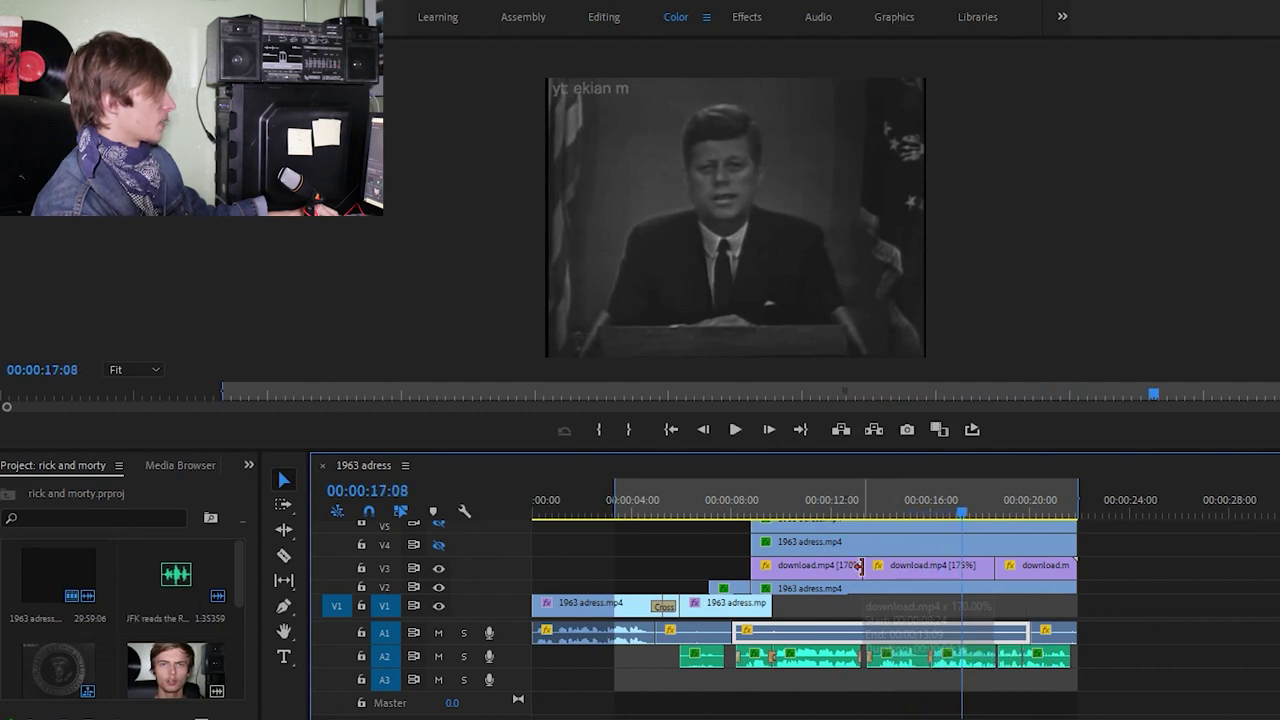
scroll(471, 568, "up", 1)
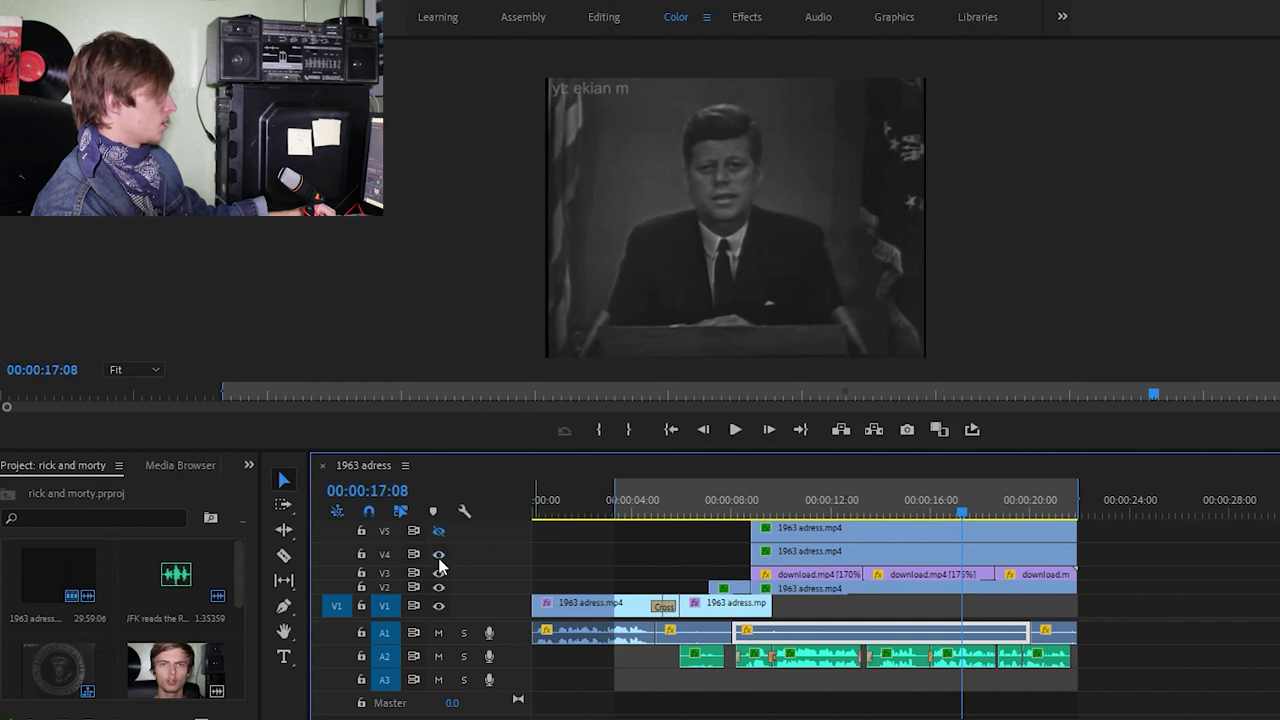
left_click(439, 554)
left_click(785, 514)
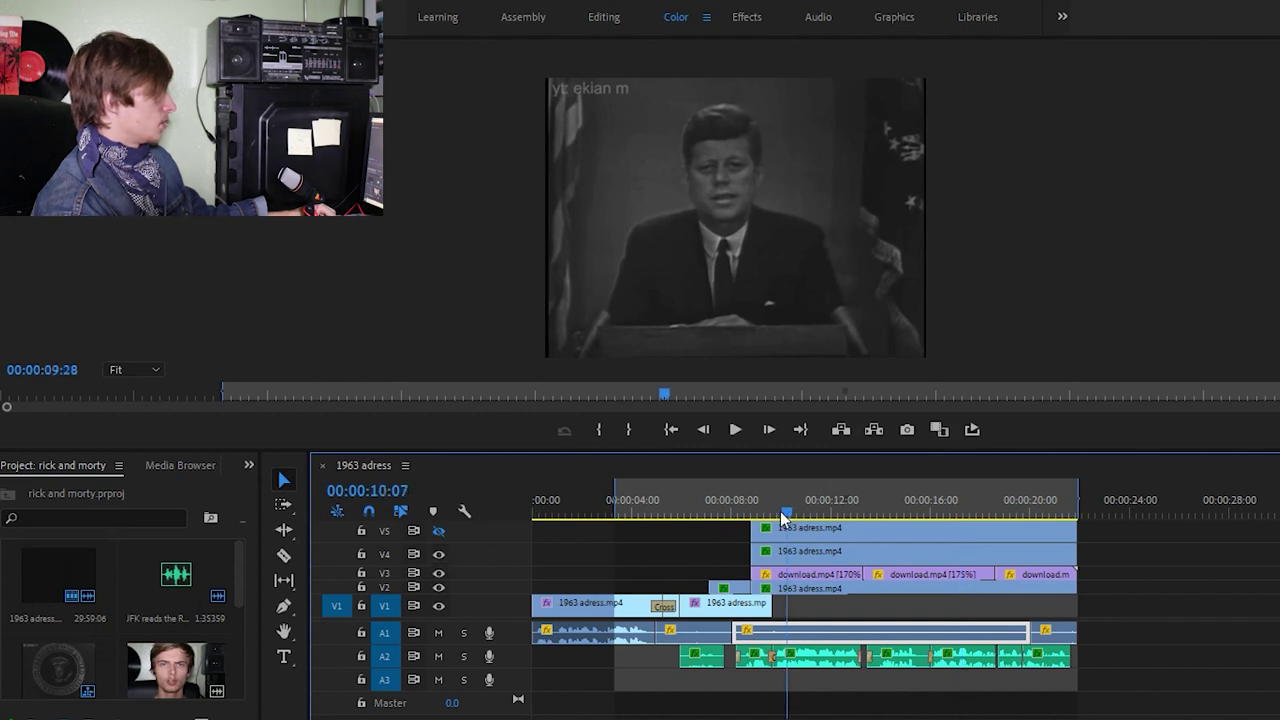
left_click(803, 556)
left_click_drag(790, 506, 942, 563)
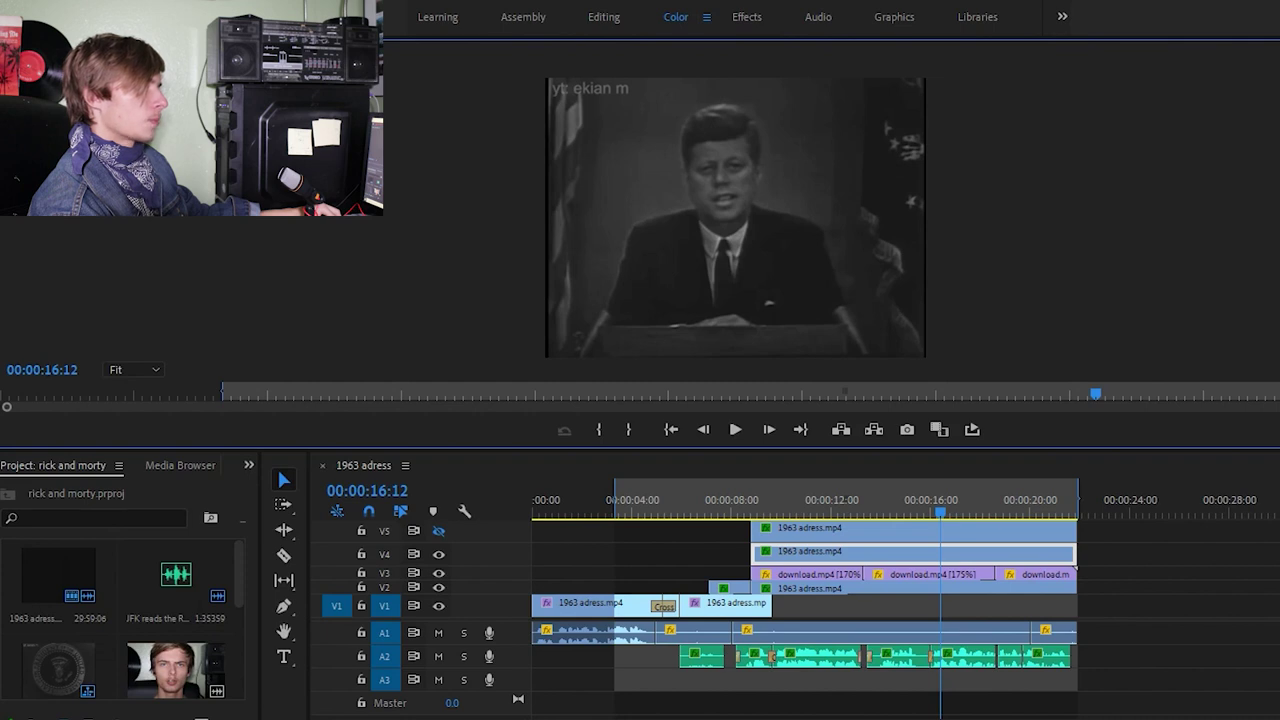
left_click_drag(798, 518, 808, 528)
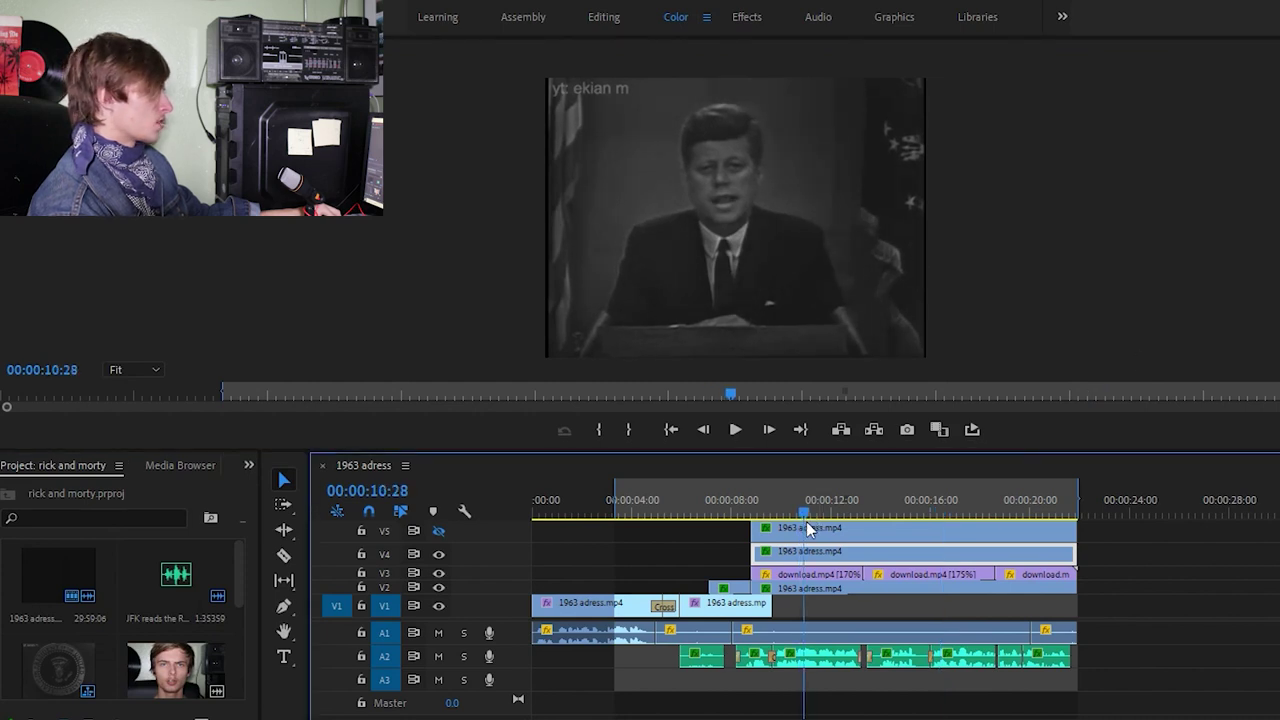
Step: Turn off V2 output and scrub around 16 seconds to check the black face mask
left_click(438, 587)
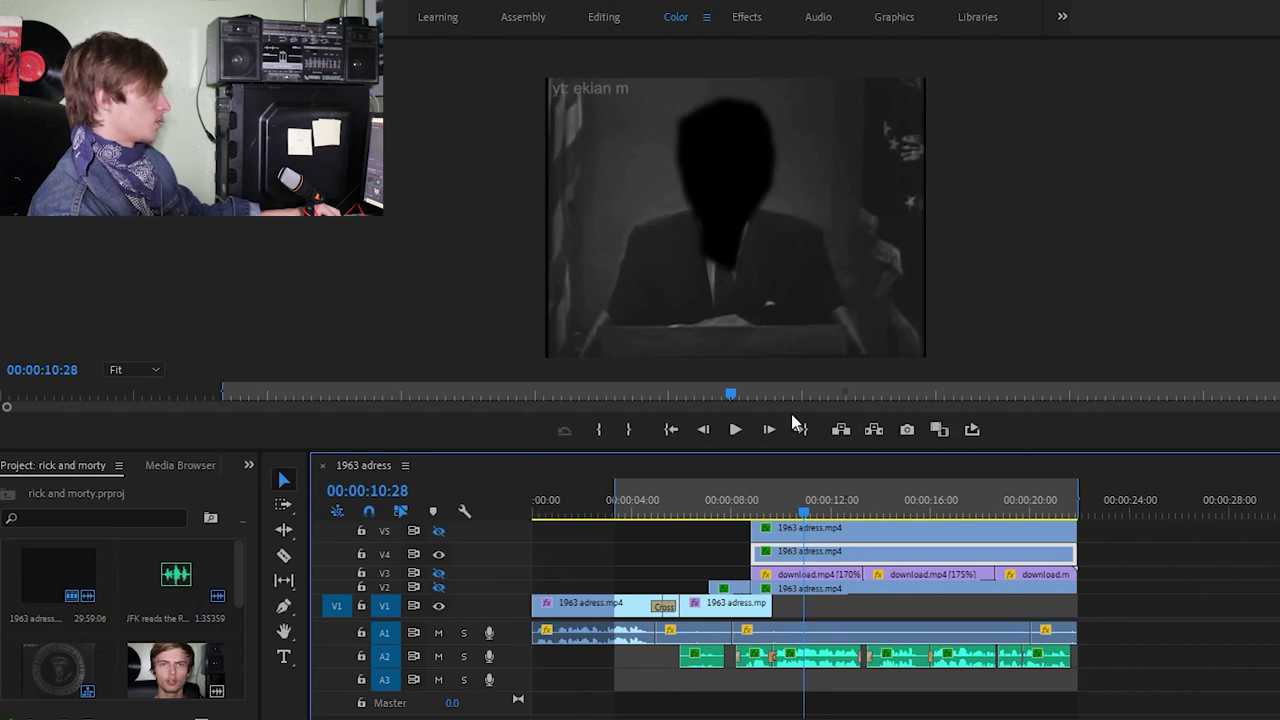
left_click_drag(767, 481, 896, 494)
key("Left")
key("Left")
key("Left")
key("Left")
key("Left")
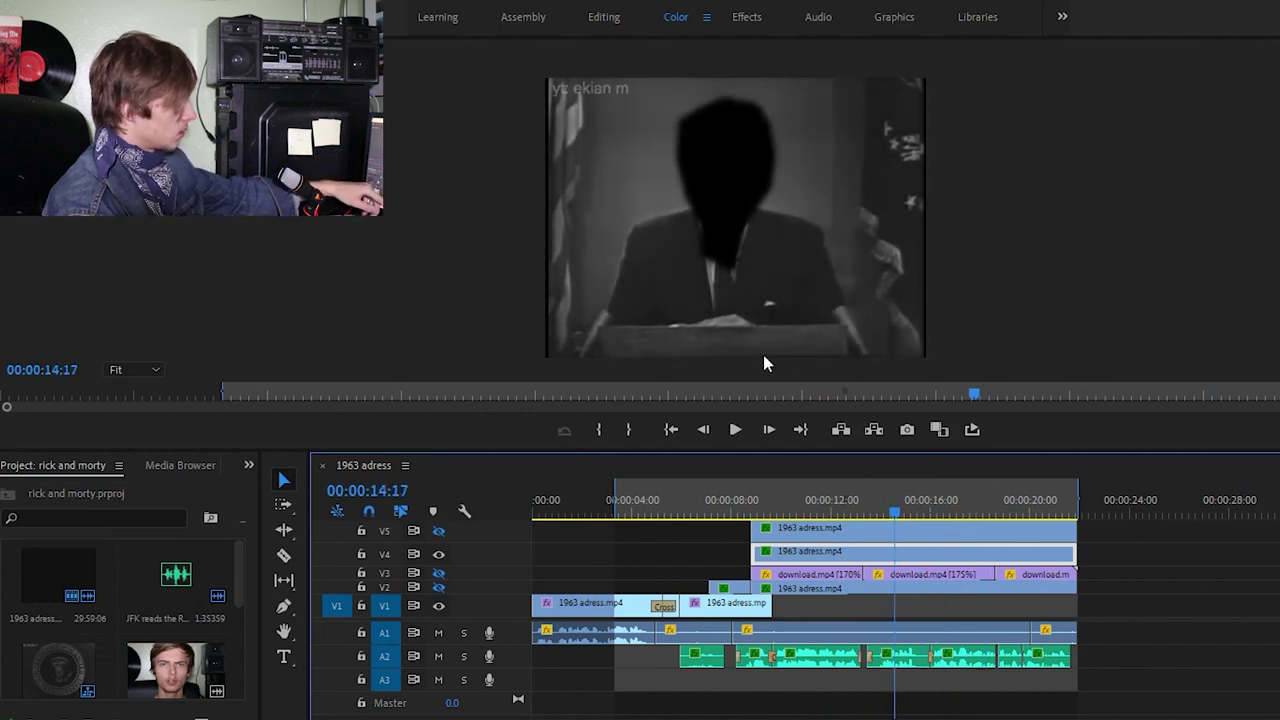
left_click(926, 517)
mouse_move(928, 520)
left_mouse_down()
mouse_move(996, 516)
mouse_move(927, 513)
left_mouse_up()
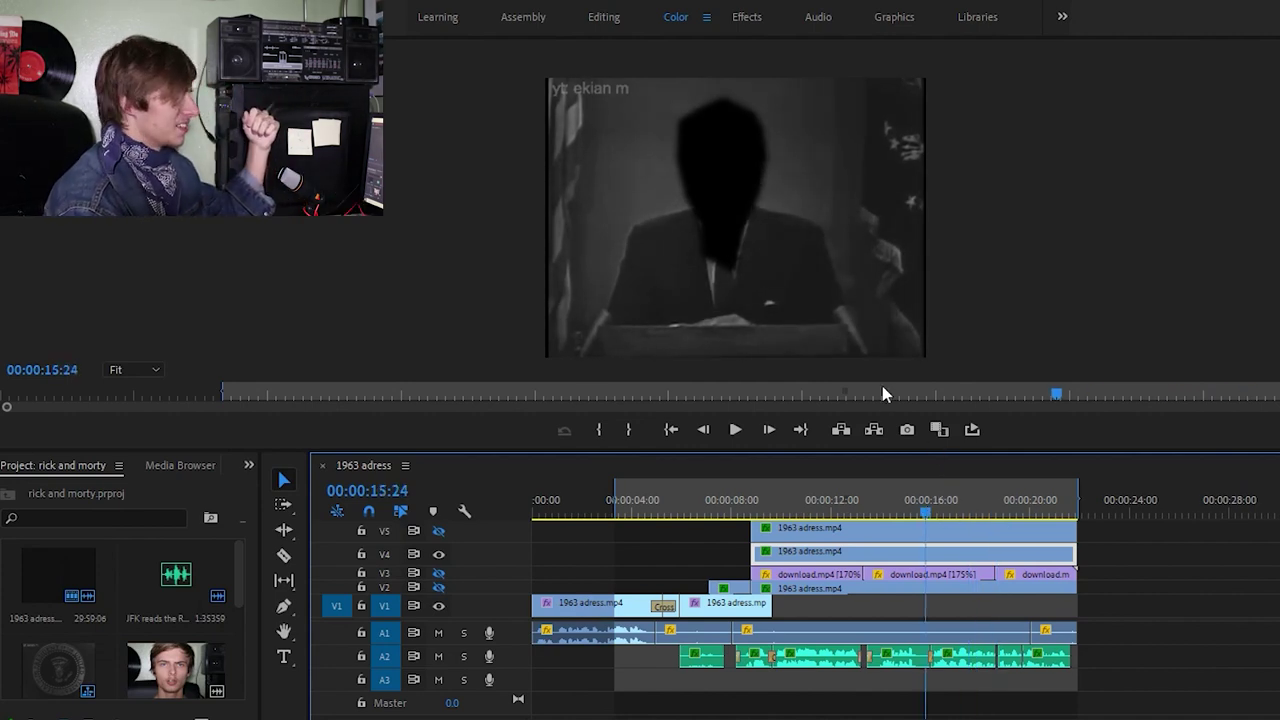
Step: Hide V4 to view the mask layer between 9 and 12 seconds, select the V5 clip, then restore V4
left_click(438, 553)
mouse_move(794, 499)
left_mouse_down()
mouse_move(758, 505)
mouse_move(775, 507)
left_mouse_up()
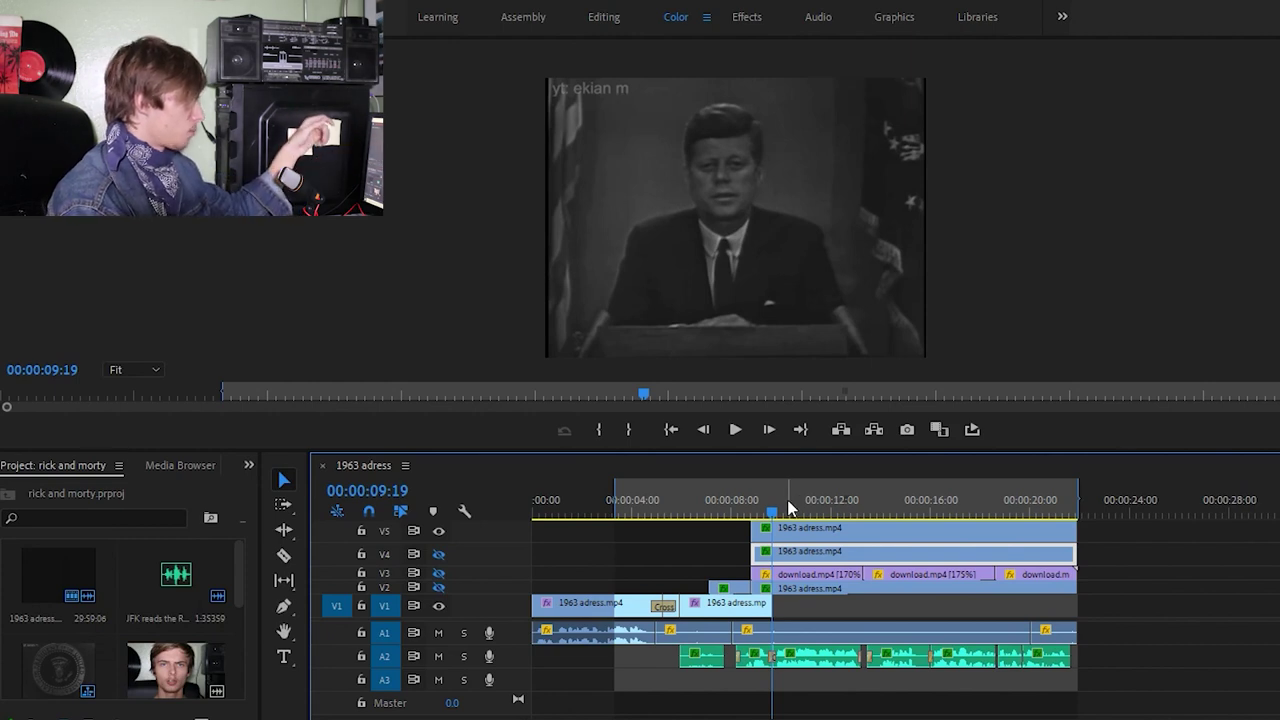
left_click_drag(788, 509, 846, 510)
left_click(846, 529)
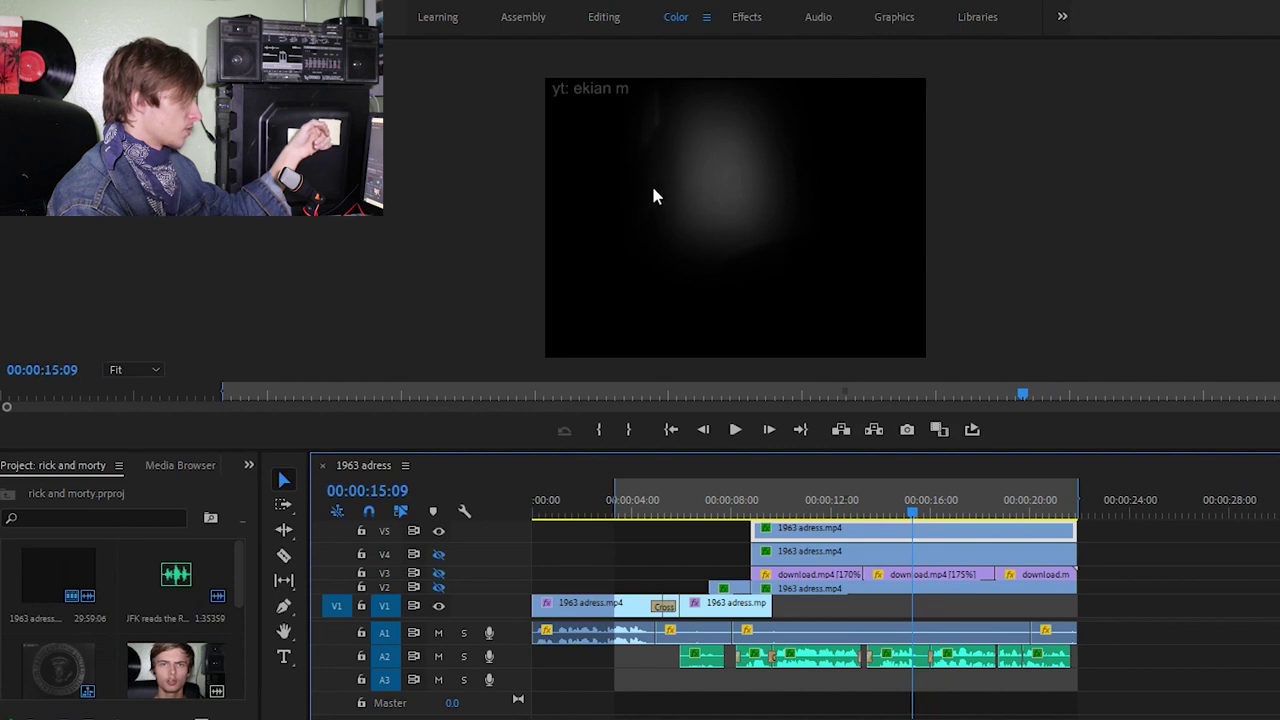
left_click(438, 554)
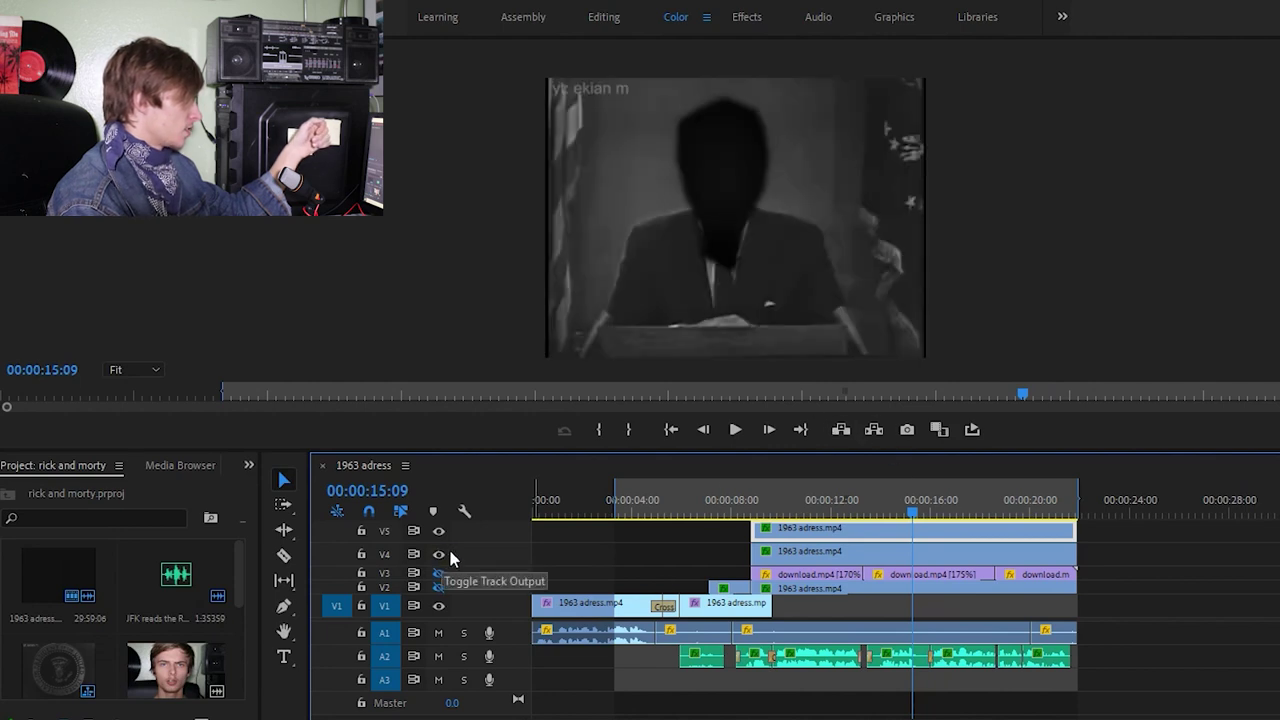
Step: Hide V4, V3 and V2 to preview the isolated blended face, then show V4 again
left_click(438, 554)
left_click(438, 572)
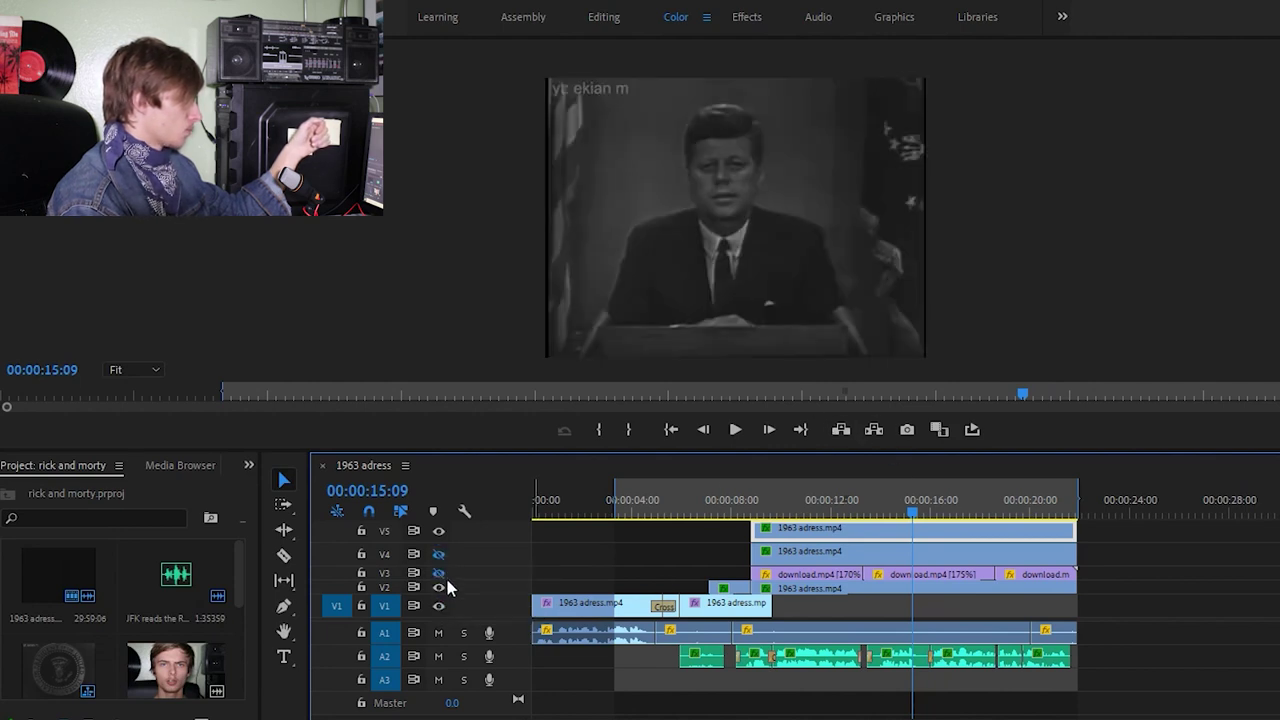
left_click(440, 588)
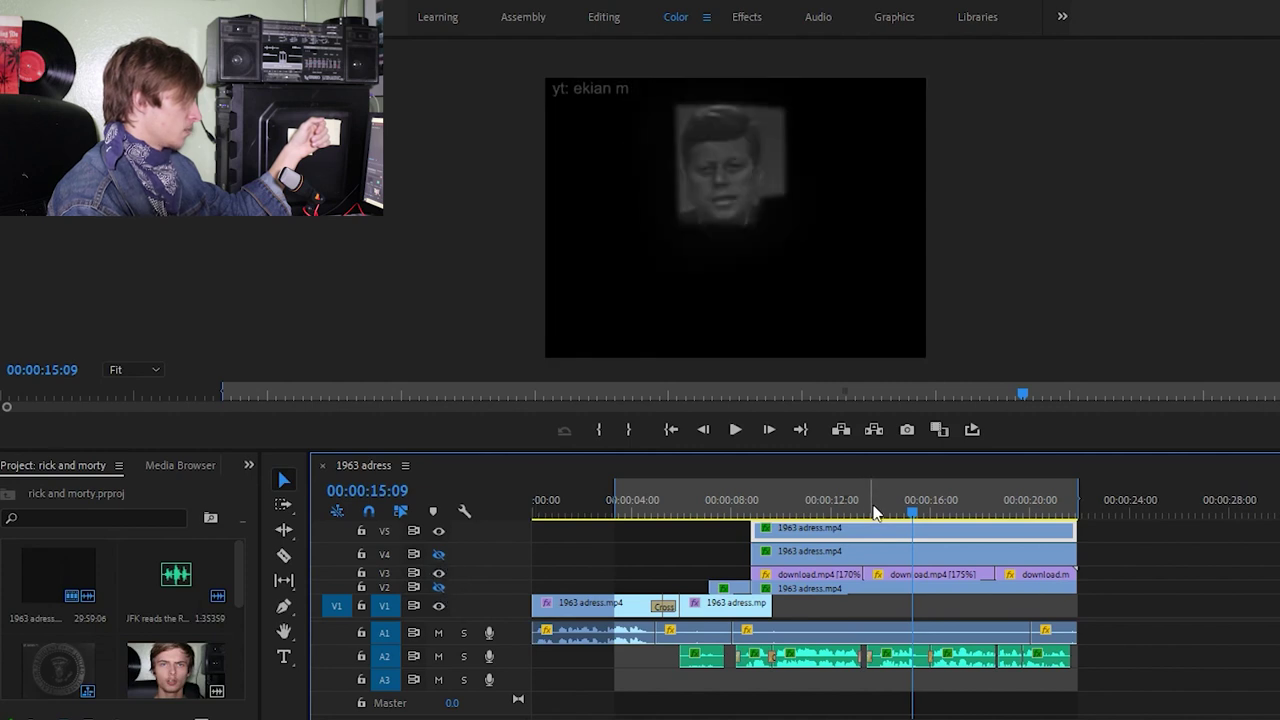
left_click_drag(874, 512, 881, 468)
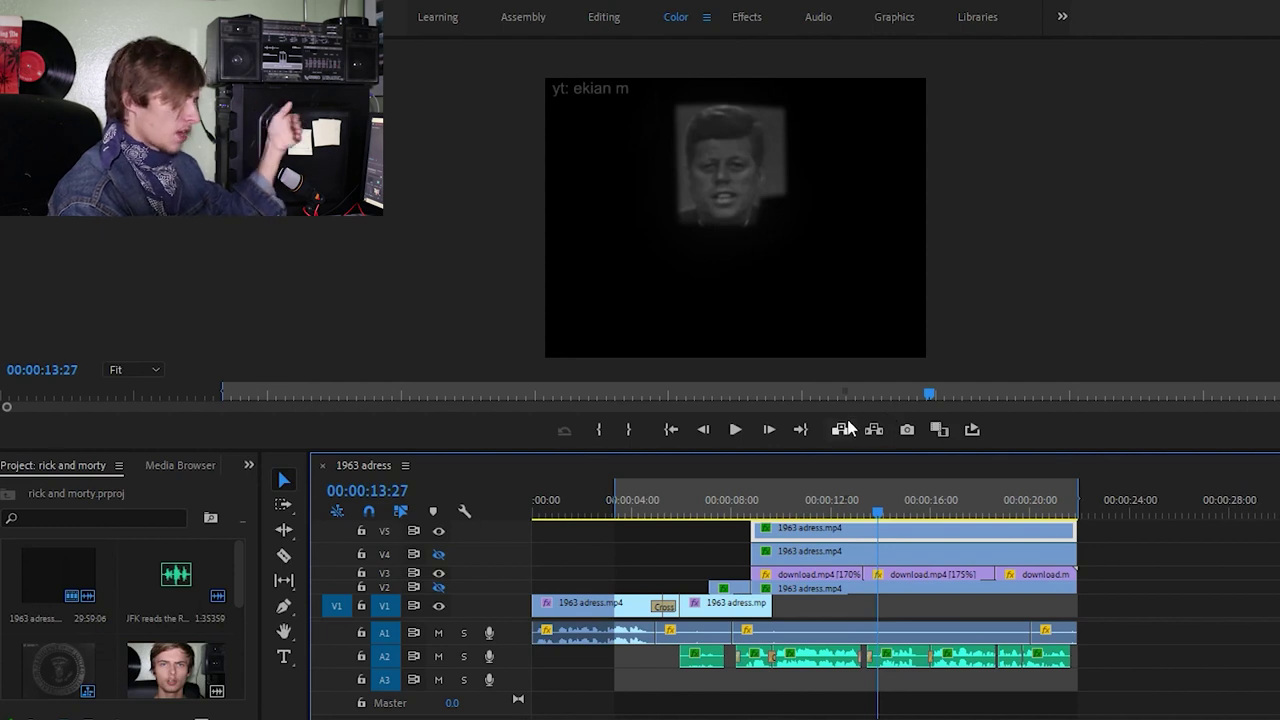
left_click_drag(879, 498, 903, 512)
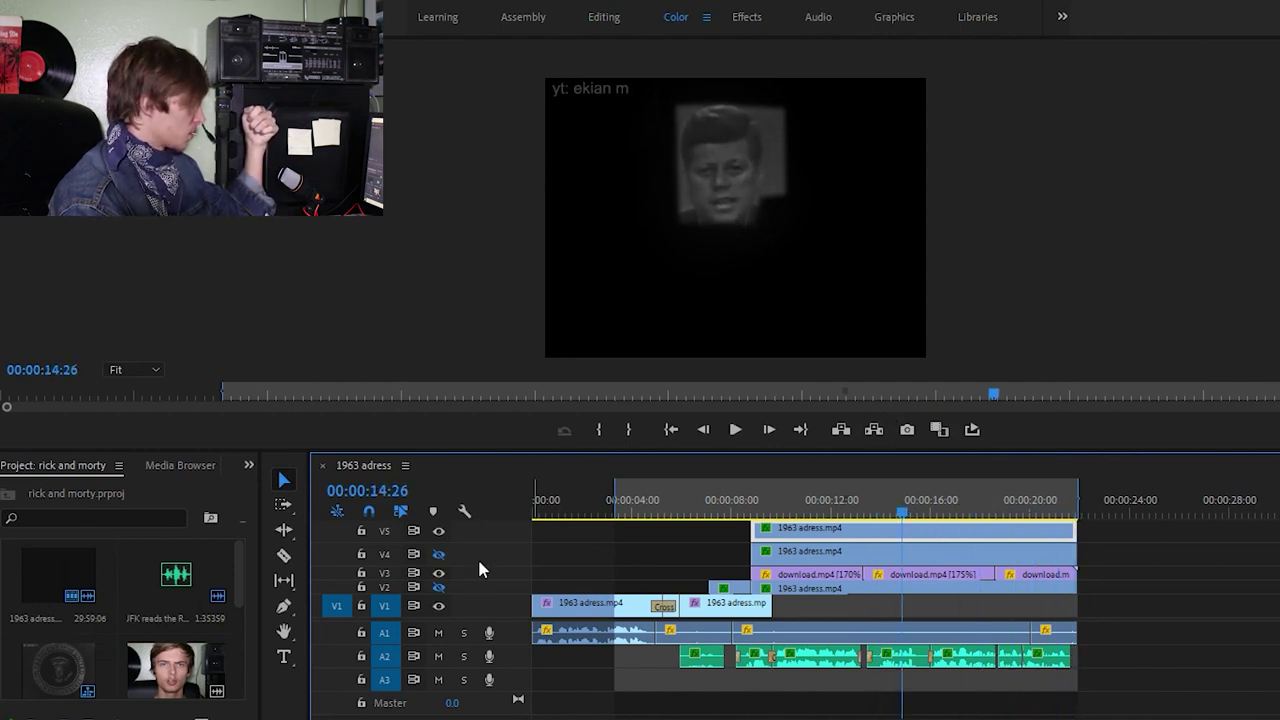
left_click(440, 556)
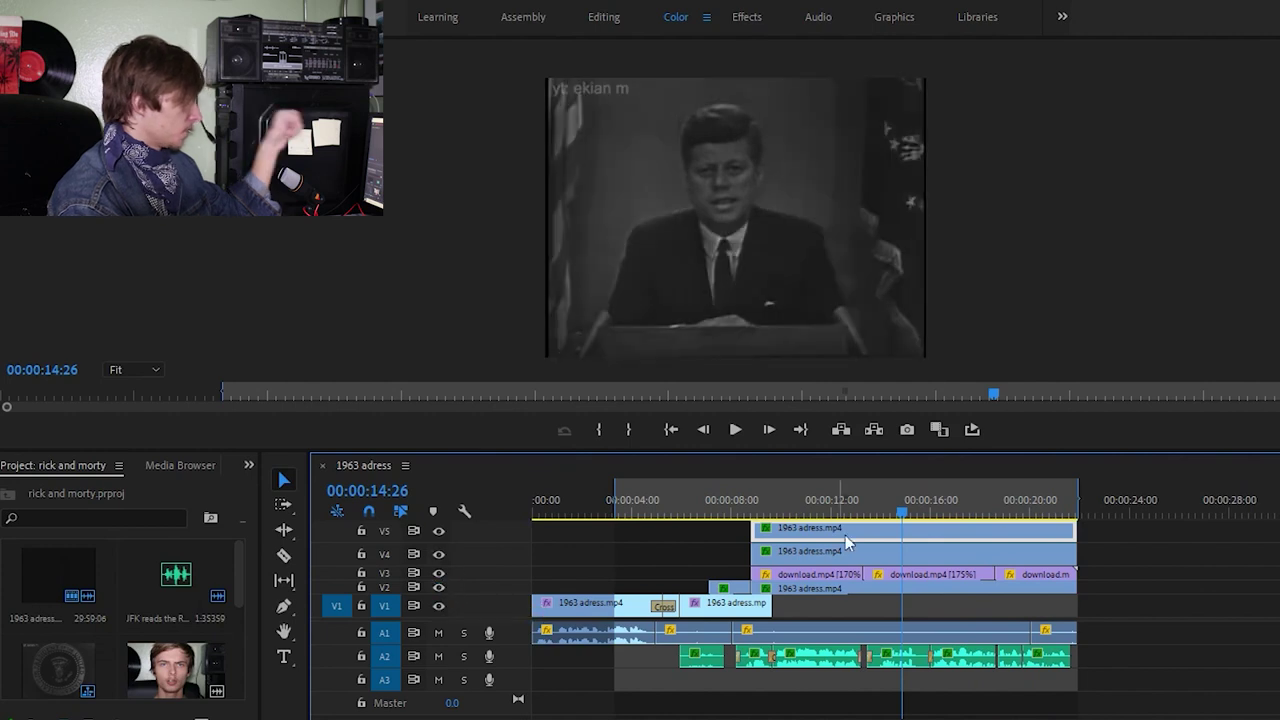
Step: Play the full composite from about 8 seconds, then scrub back to the presidential seal opening
left_click(753, 503)
key("space")
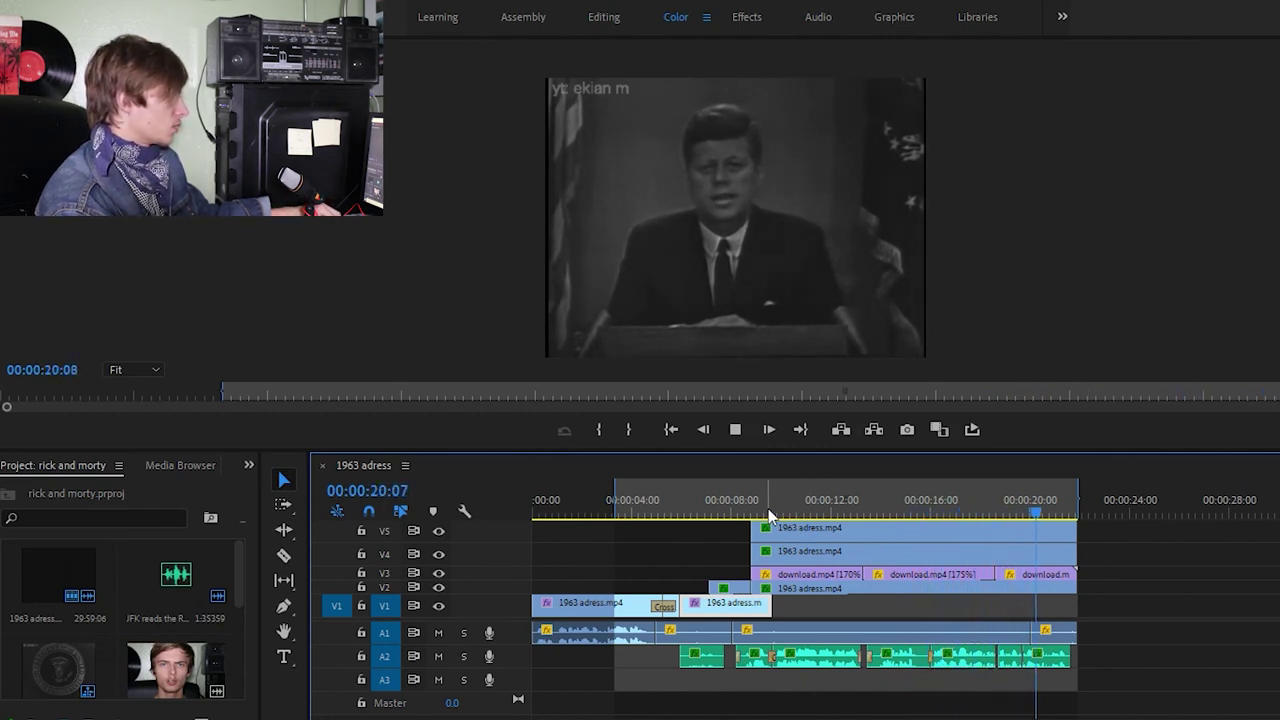
left_click_drag(993, 518, 859, 555)
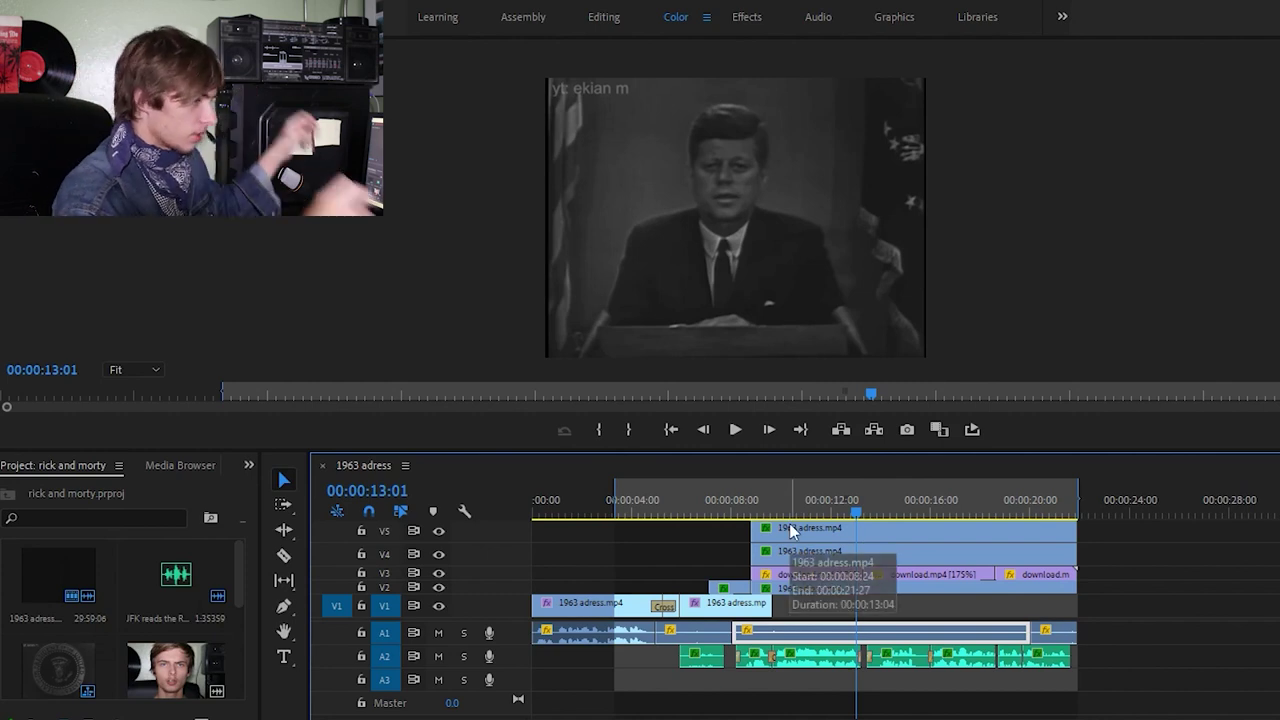
left_click_drag(770, 510, 666, 521)
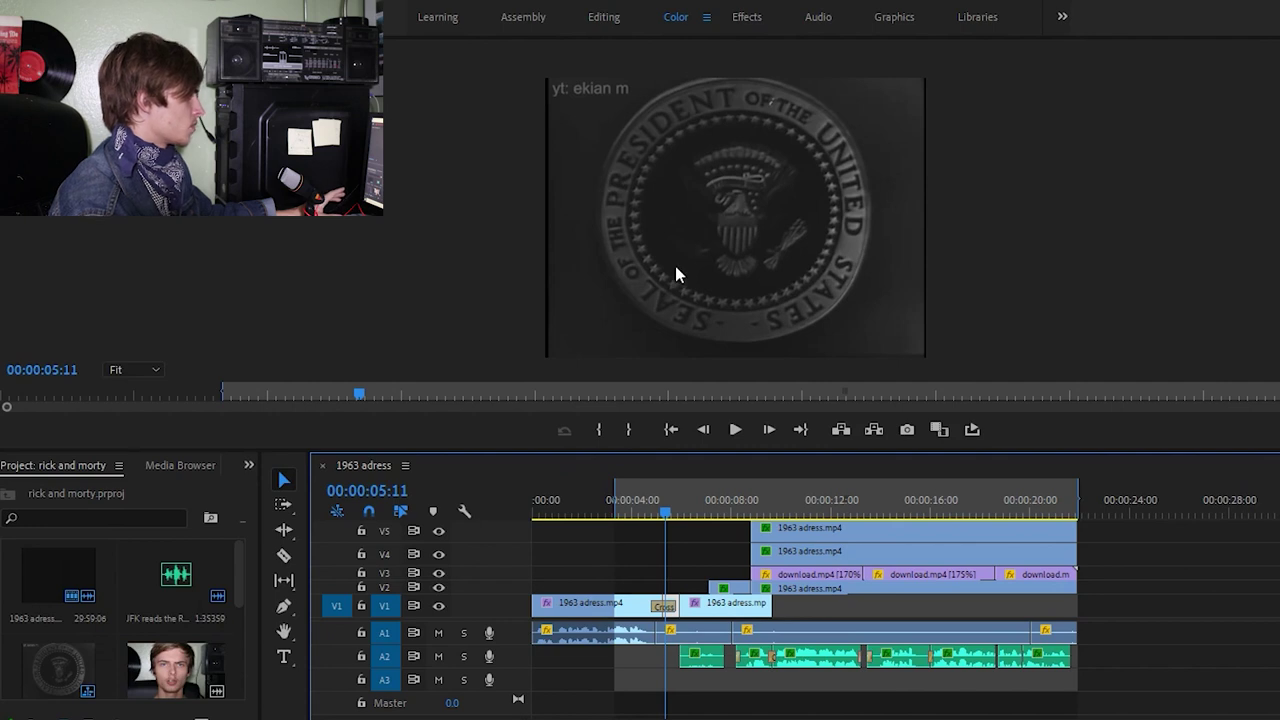
mouse_move(659, 525)
left_mouse_down()
mouse_move(651, 514)
mouse_move(680, 531)
mouse_move(617, 525)
mouse_move(644, 535)
left_mouse_up()
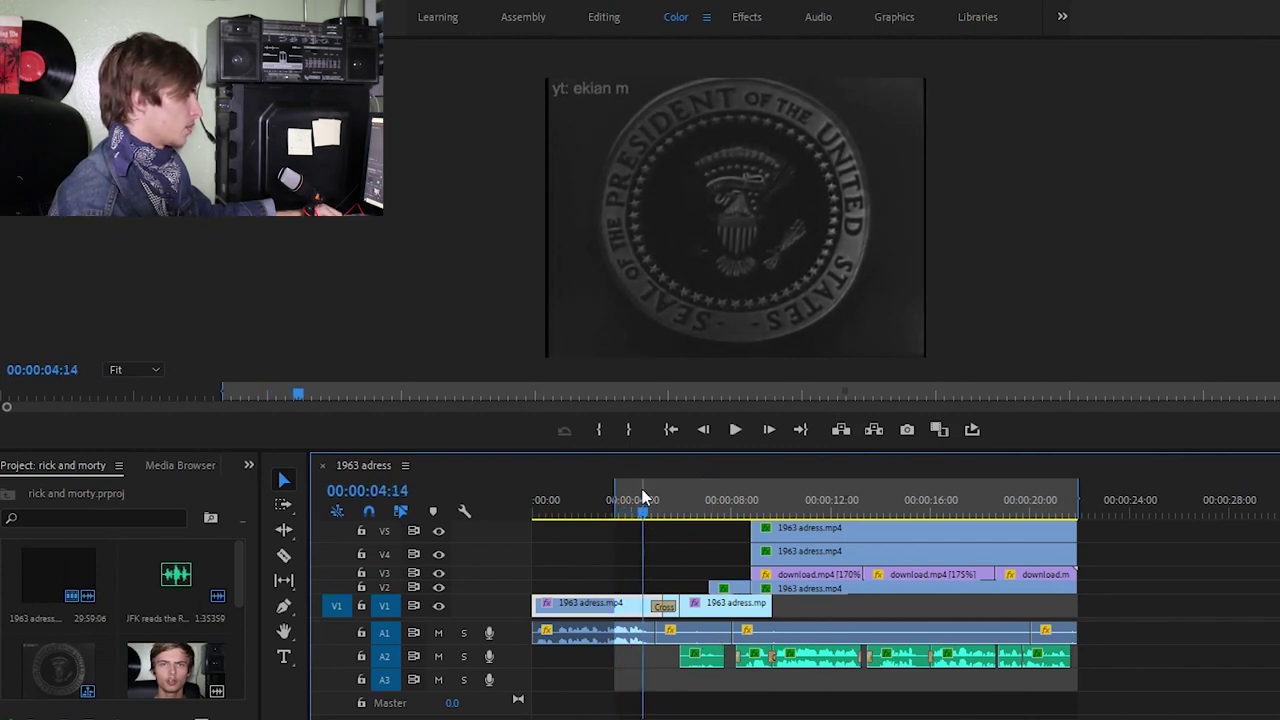
left_click_drag(642, 495, 784, 566)
key("equal")
key("equal")
key("equal")
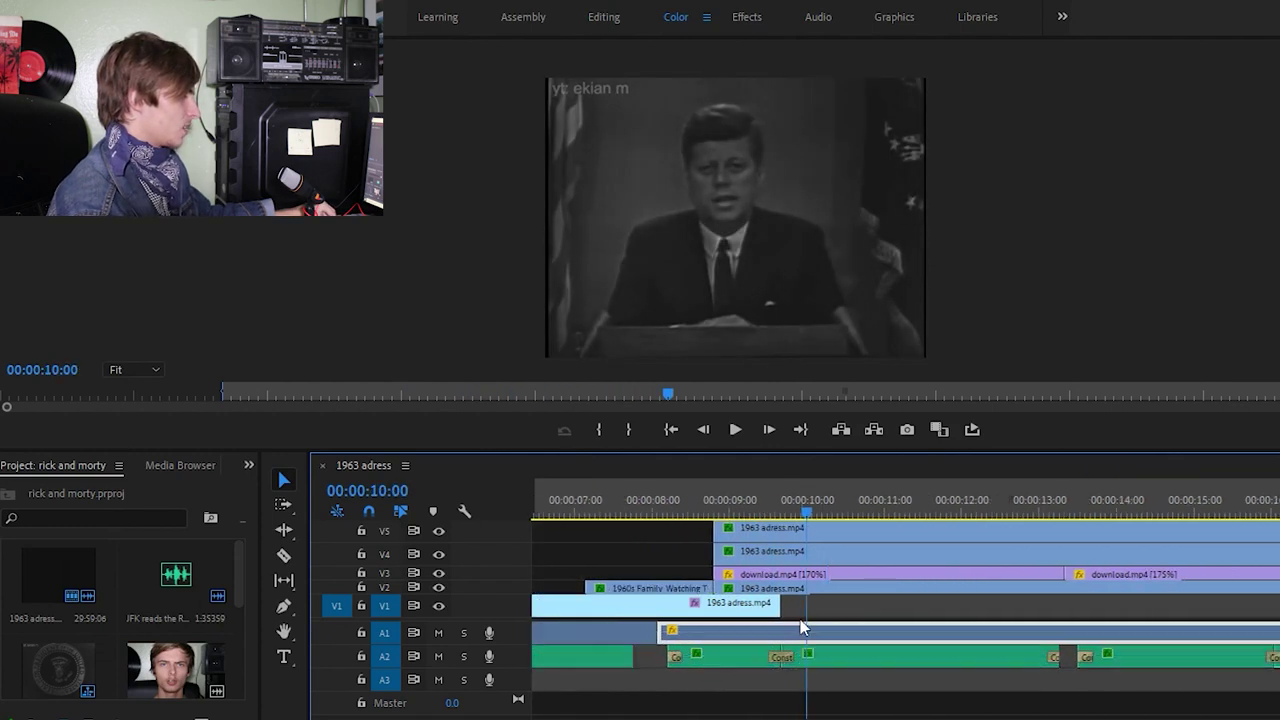
key("minus")
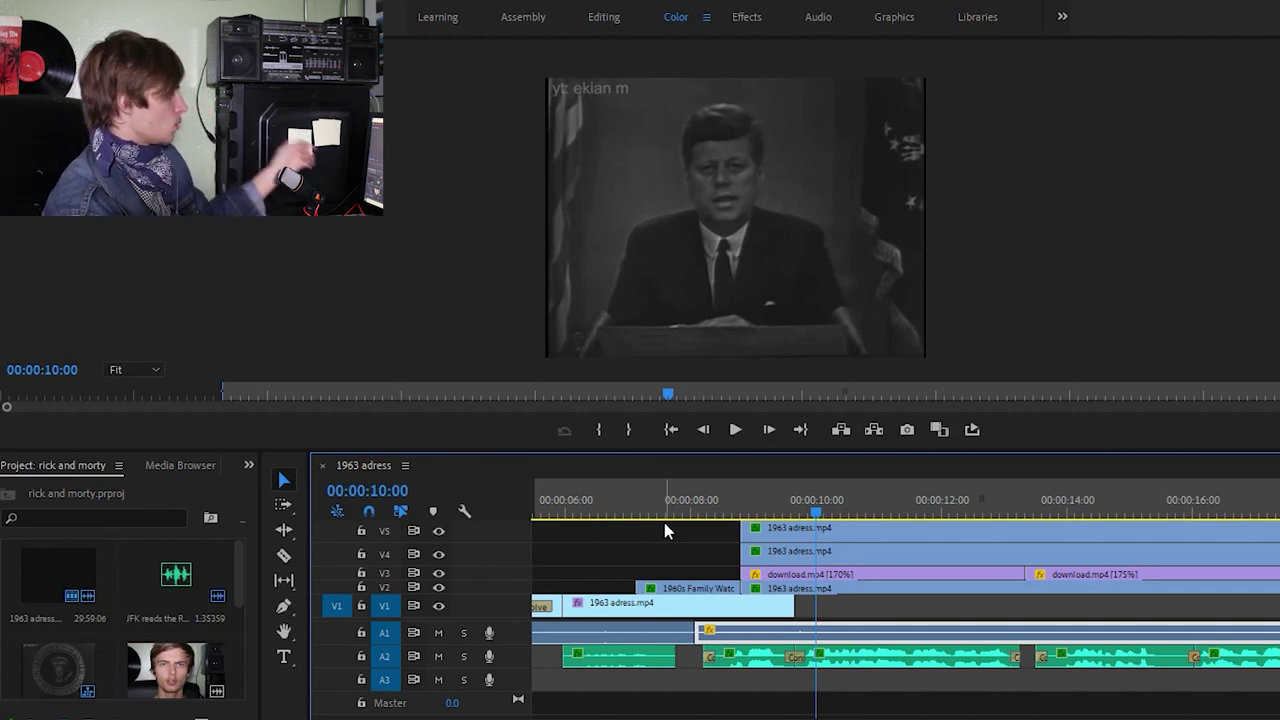
Step: Select the JFK speech audio clip on track A2
left_click(838, 660)
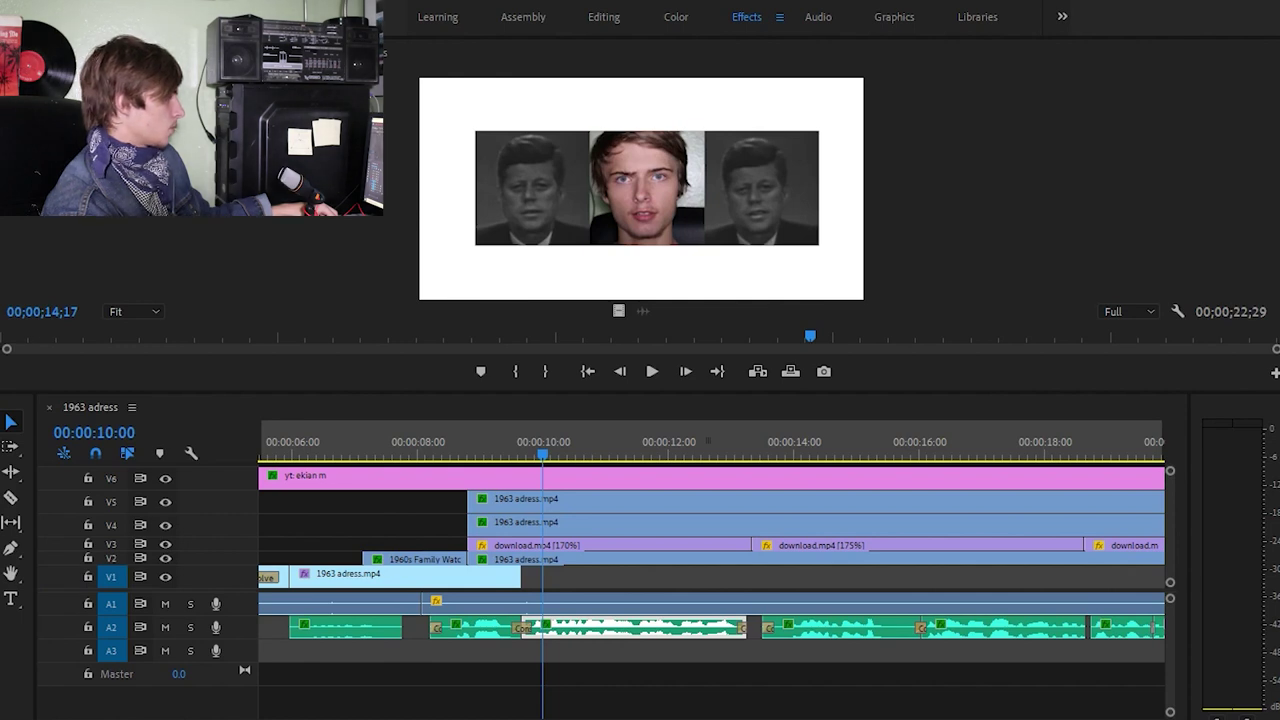
Step: Review the Bass and Lowpass effect settings on the JFK speech audio clip
key("shift+5")
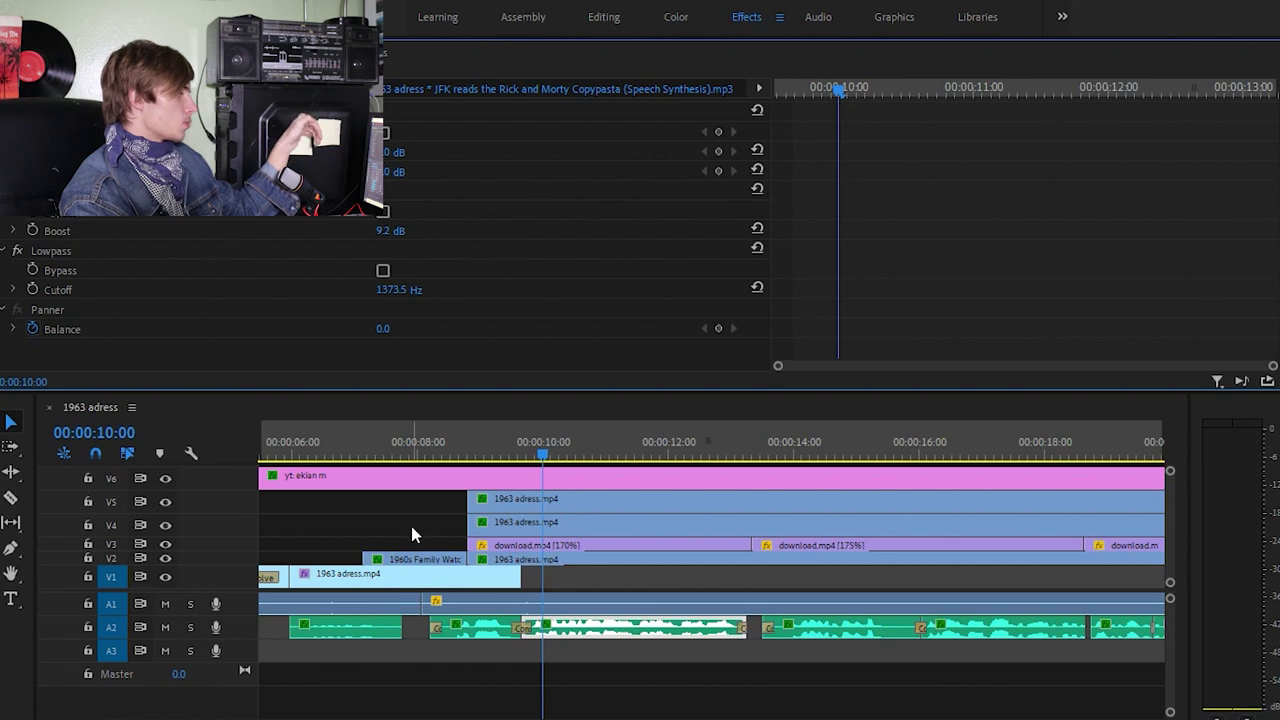
left_click(474, 460)
left_click(482, 630)
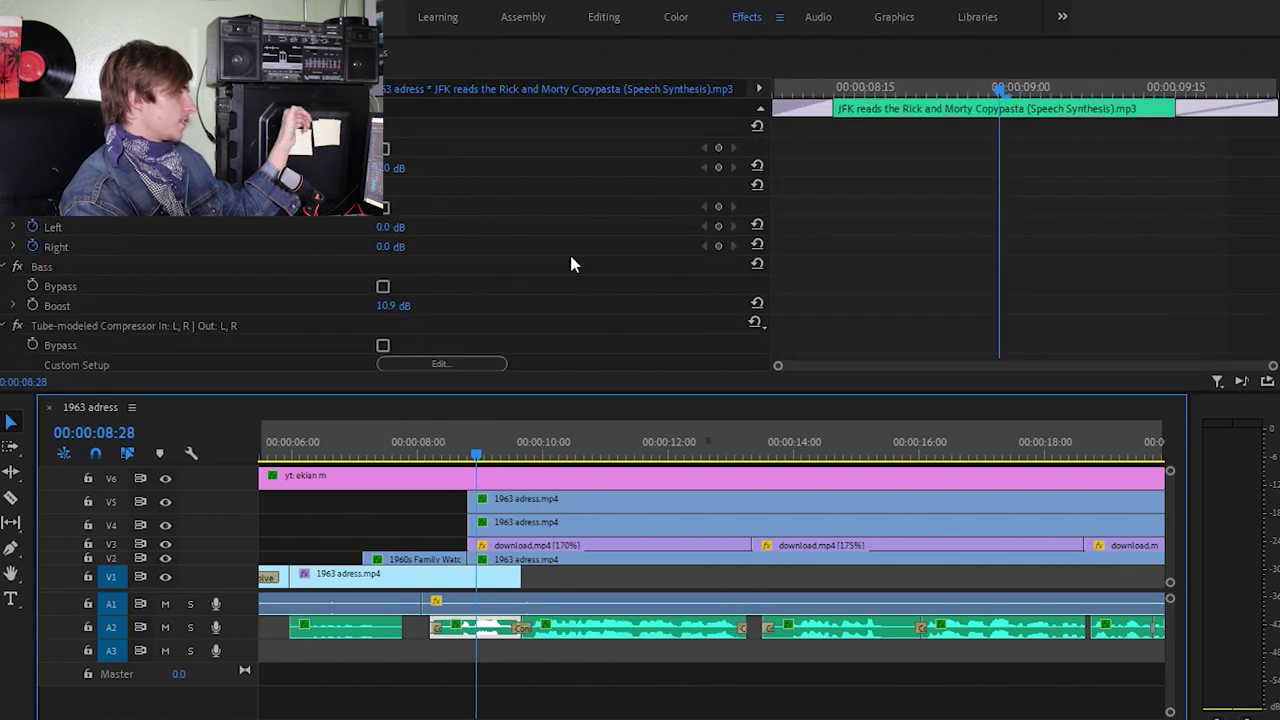
scroll(570, 264, "down", 4)
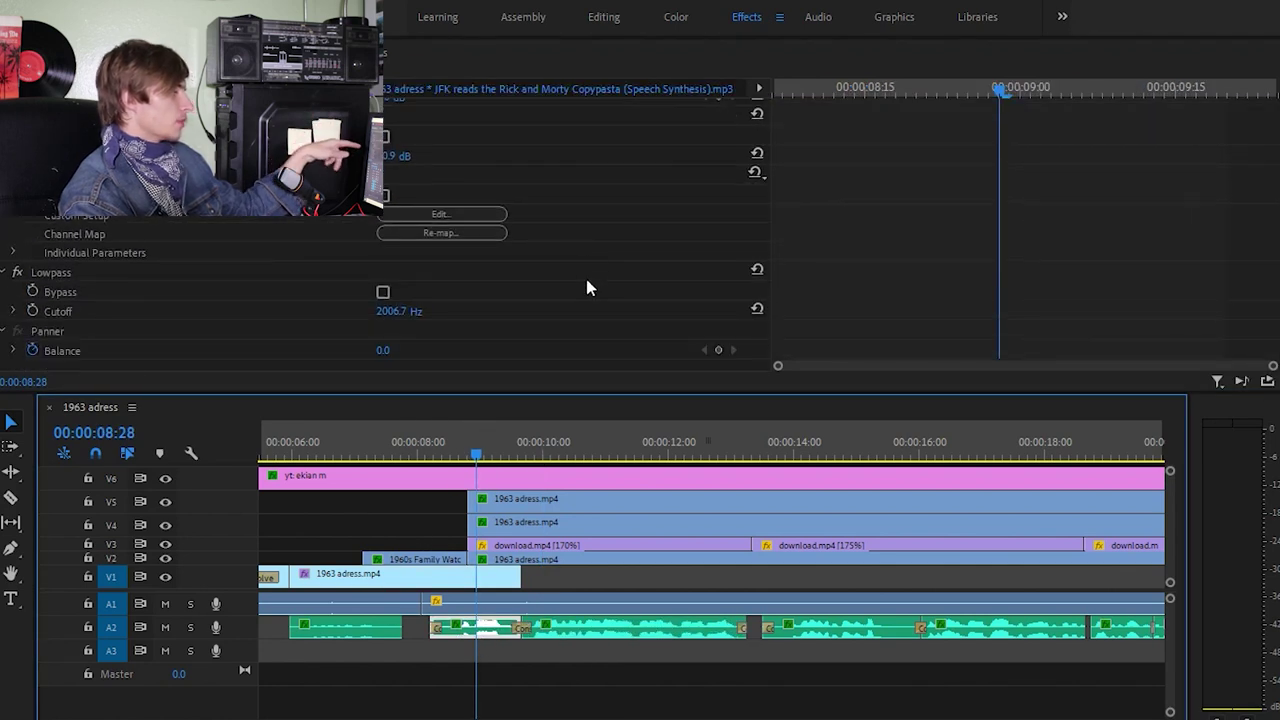
Step: Select the 1963 adress.mp4 audio on A1, zoom the timeline out, and rewind the JFK speech audio near its start
left_click(636, 455)
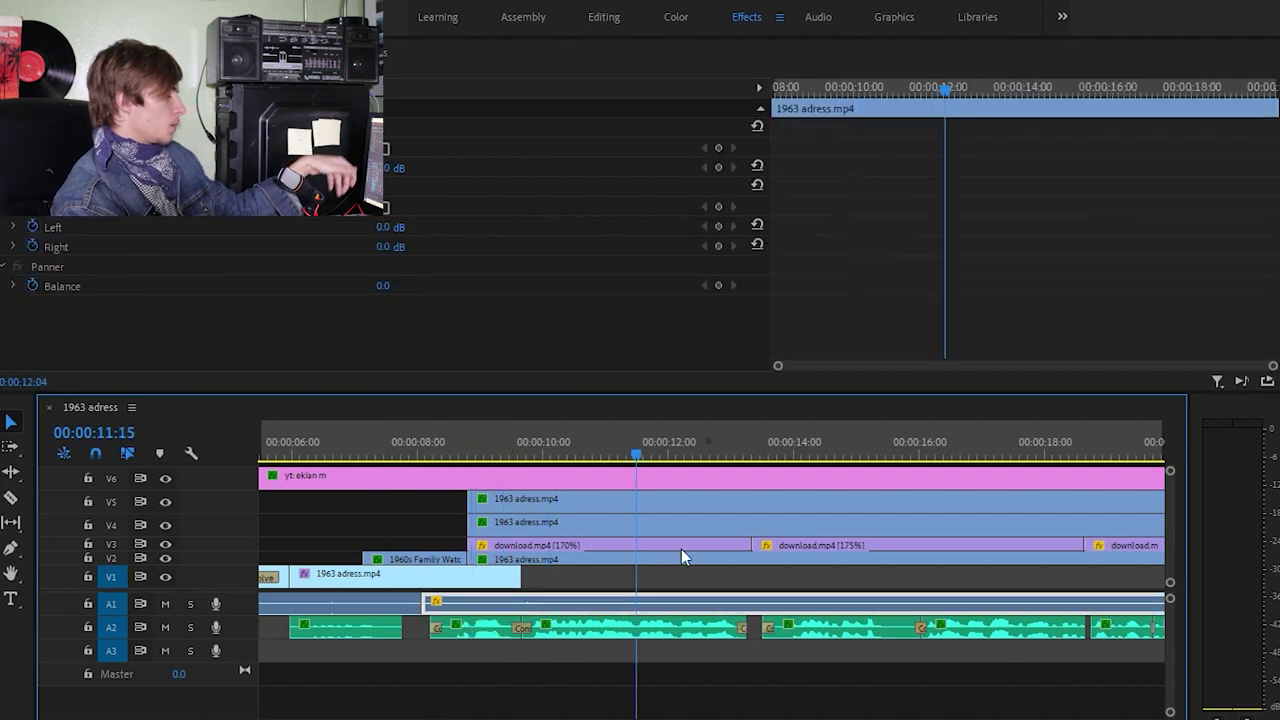
key("minus")
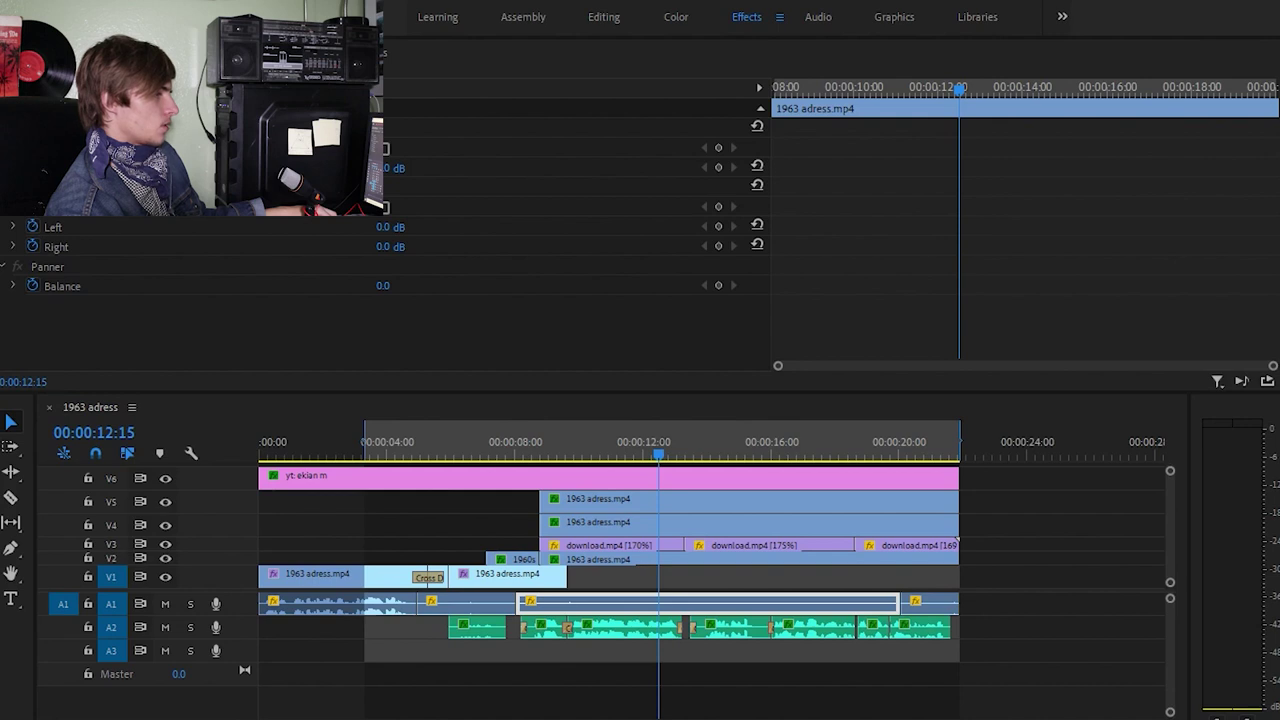
left_click_drag(110, 337, 48, 335)
key("space")
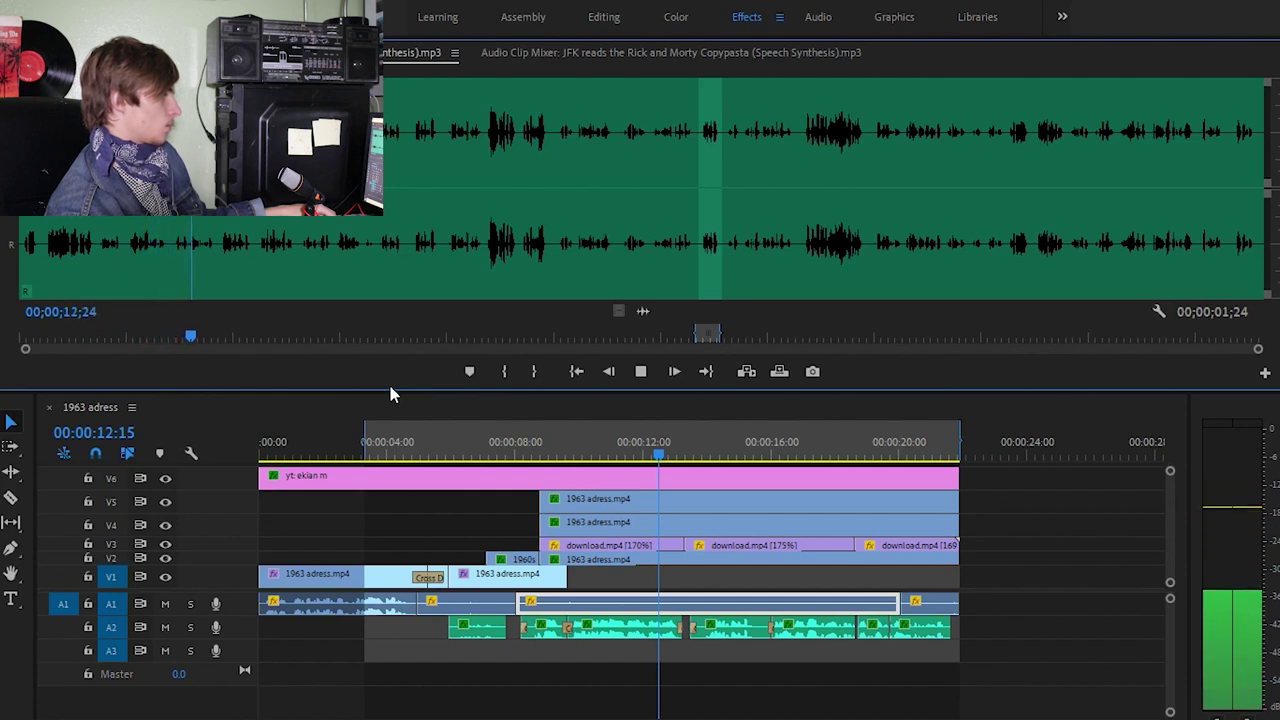
key("space")
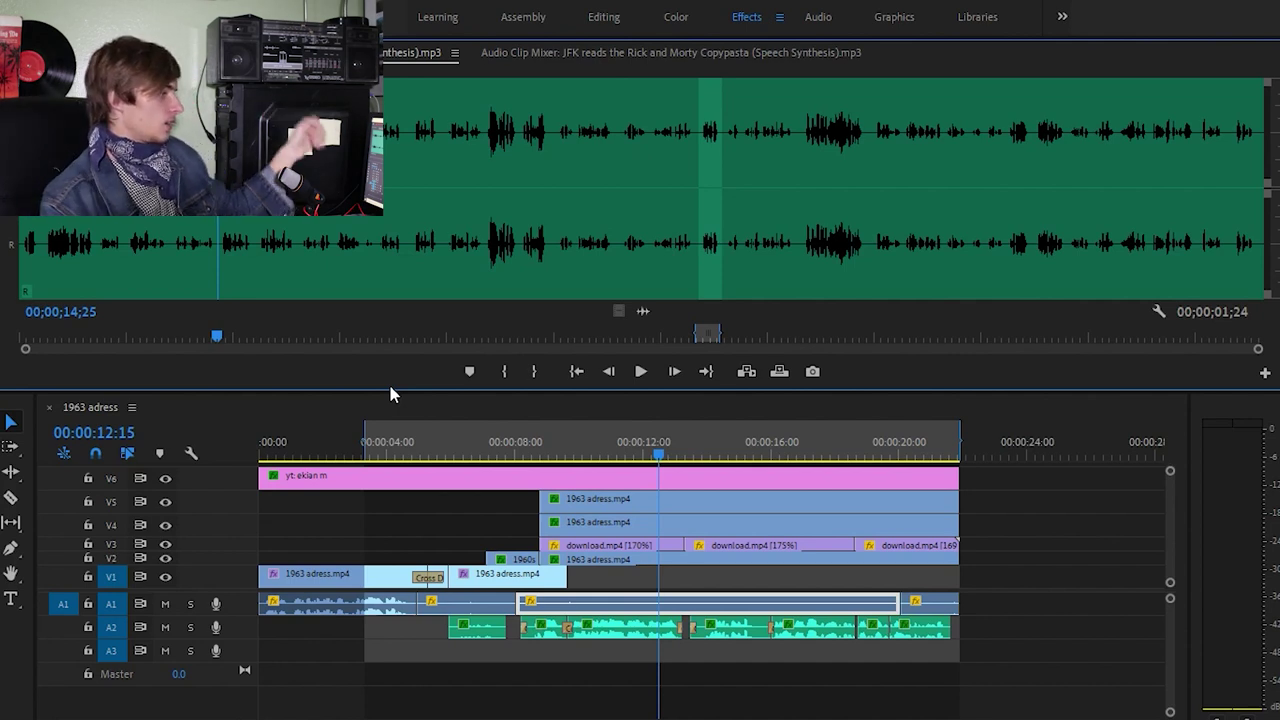
left_click_drag(434, 453, 891, 557)
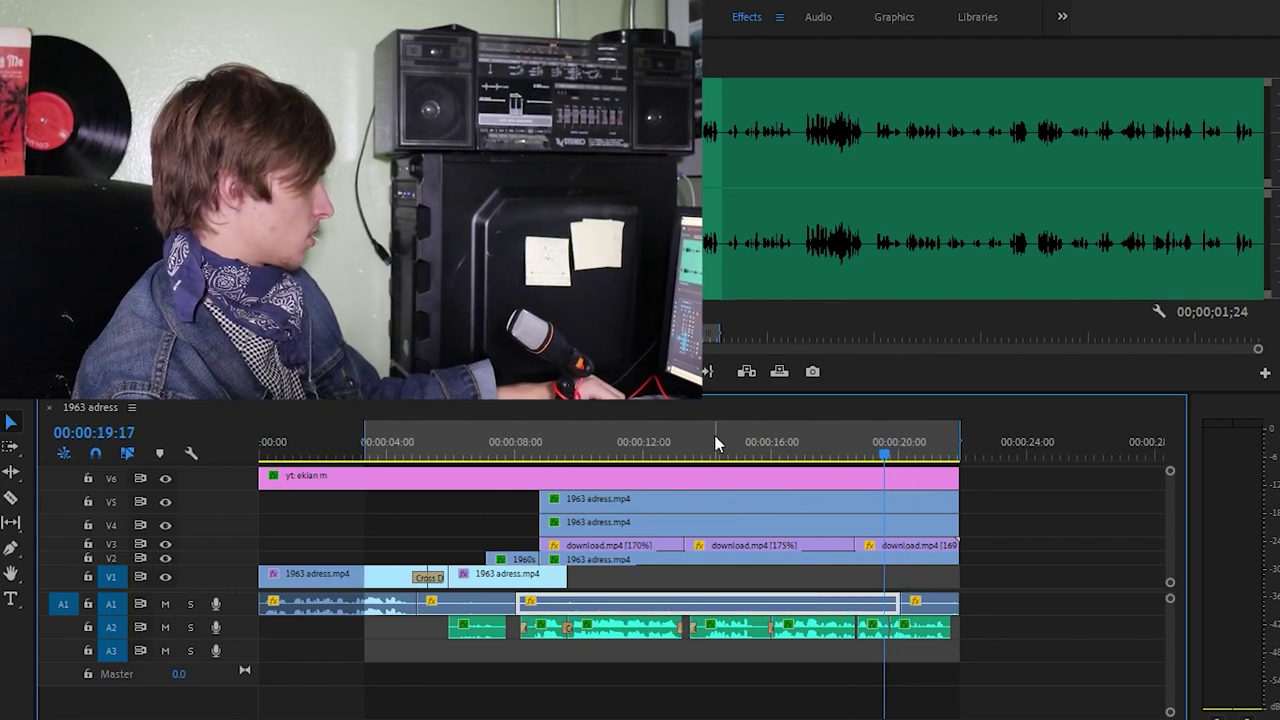
left_click(660, 462)
left_click_drag(660, 462, 603, 535)
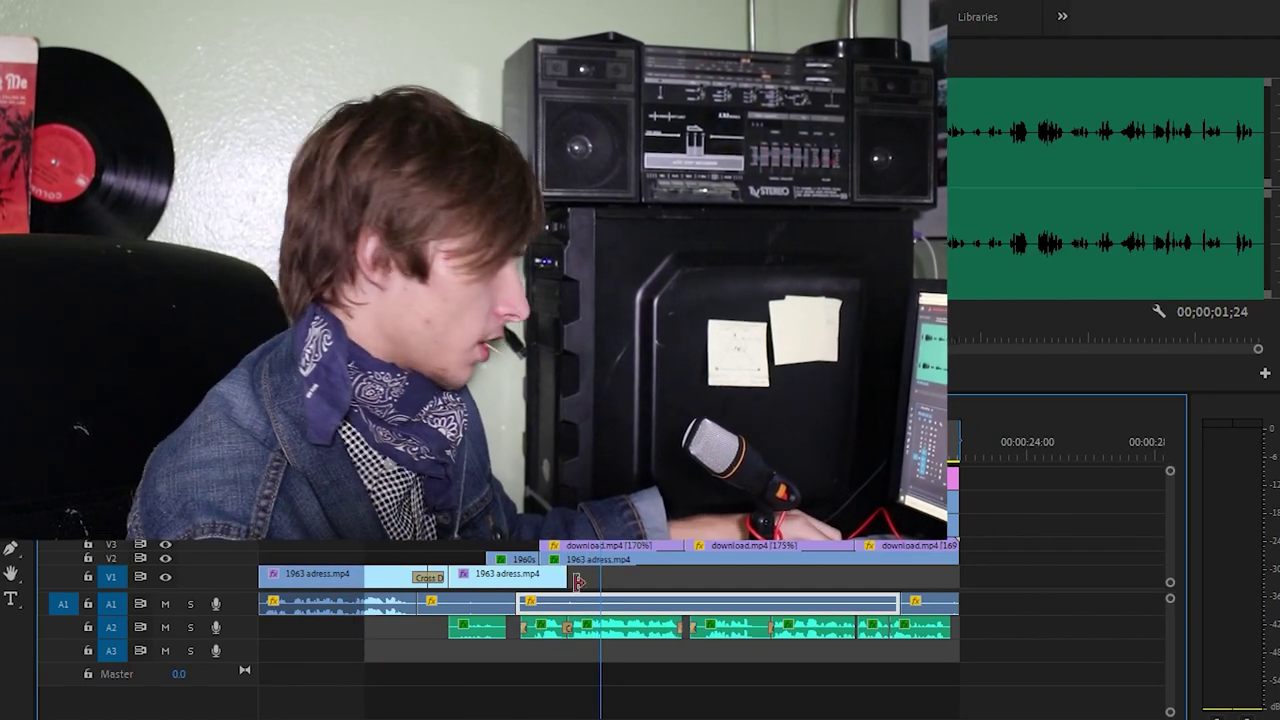
key("space")
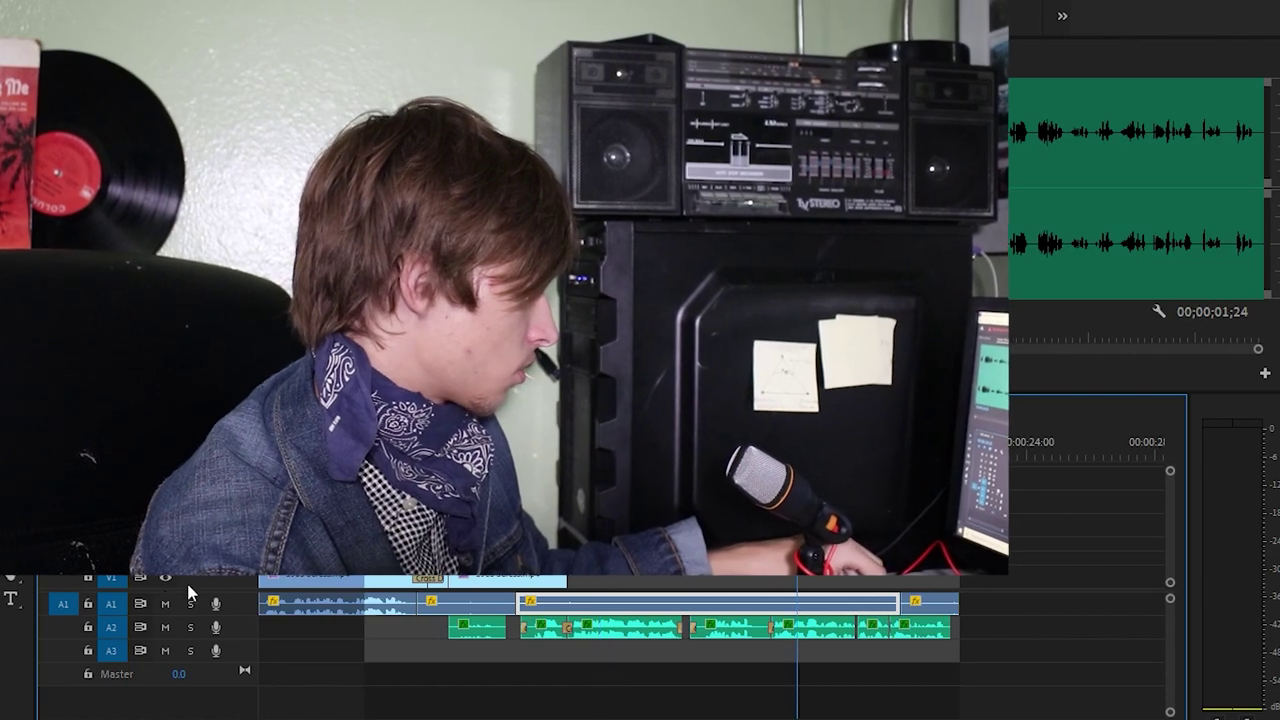